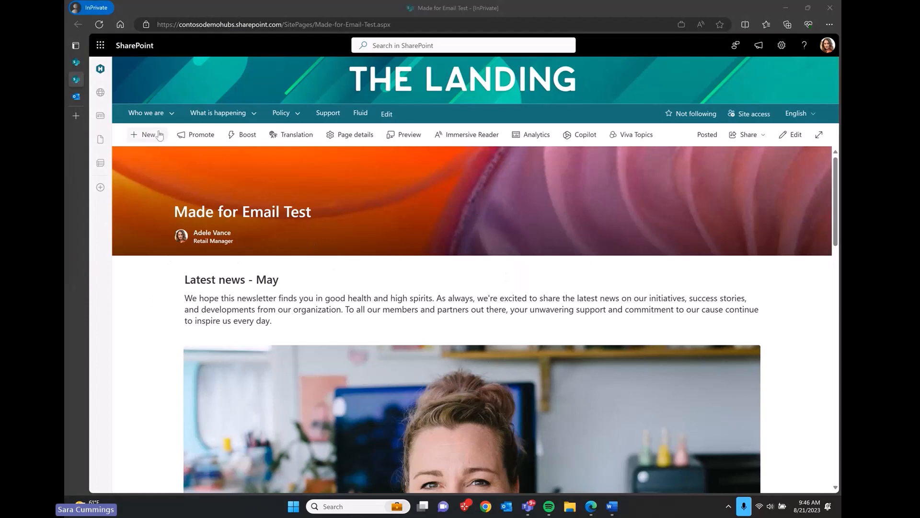
Step: Start a new news post from the New menu to bring up the News templates panel
click(160, 136)
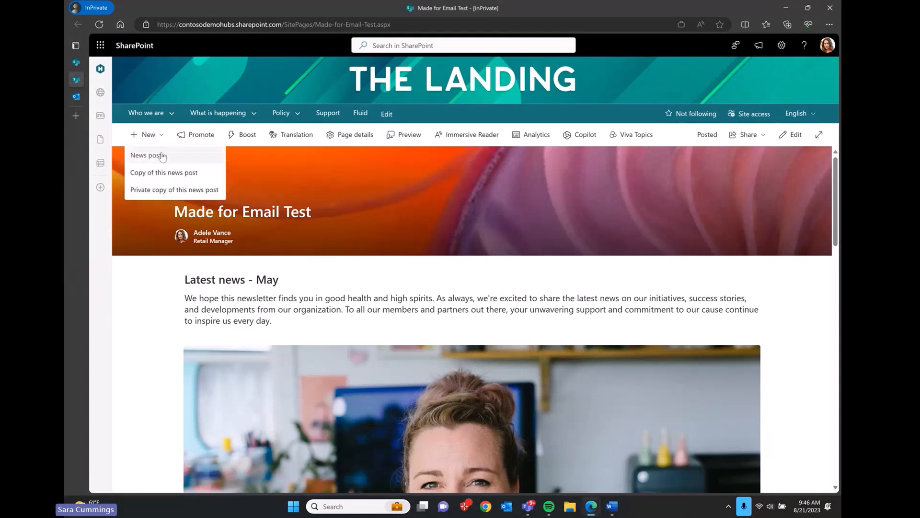
click(162, 155)
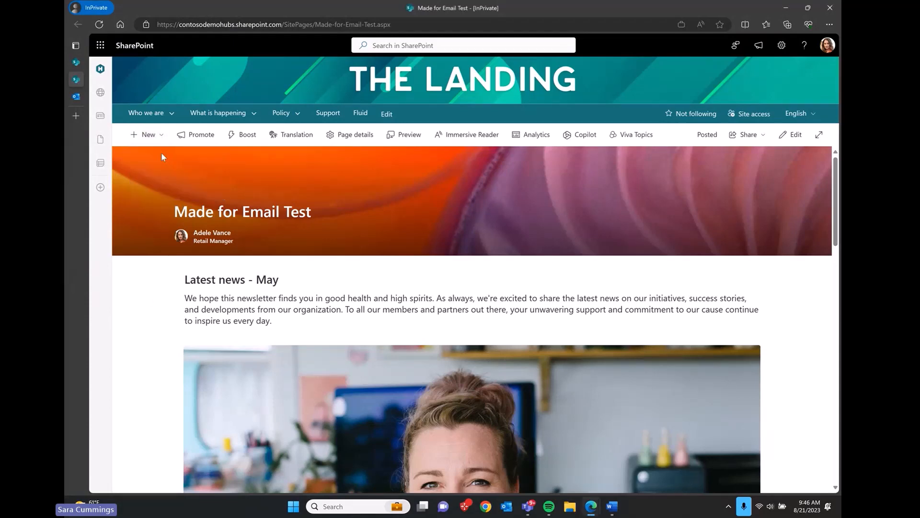
click(146, 134)
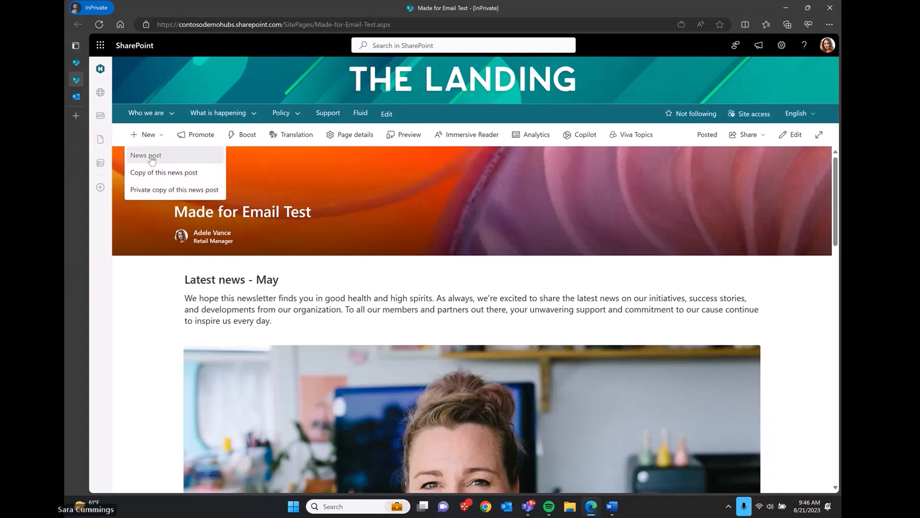
click(151, 159)
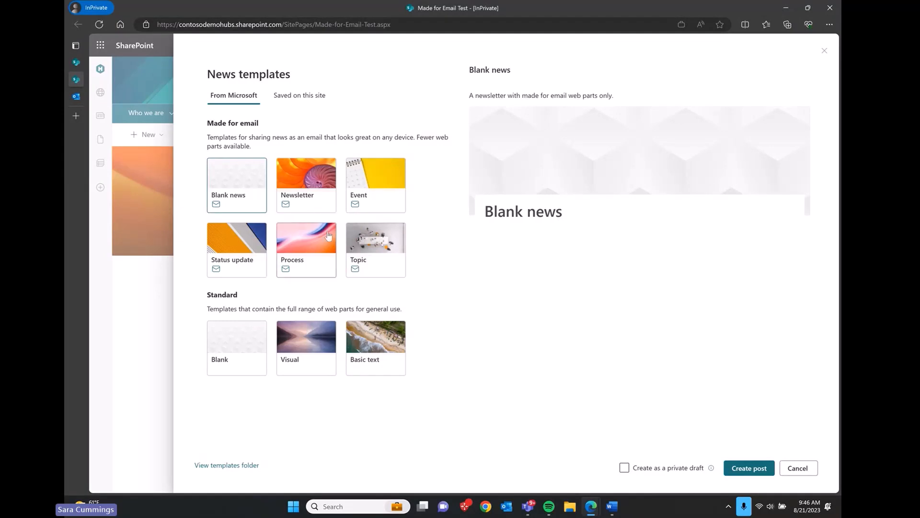
Step: Preview the Newsletter template and create a new news post from it
click(318, 192)
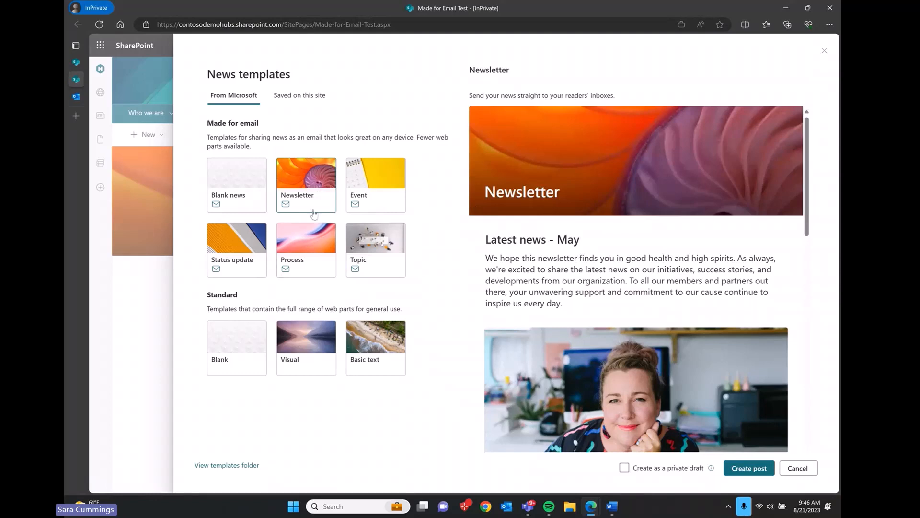
scroll(566, 285, down, 5)
scroll(566, 285, down, 8)
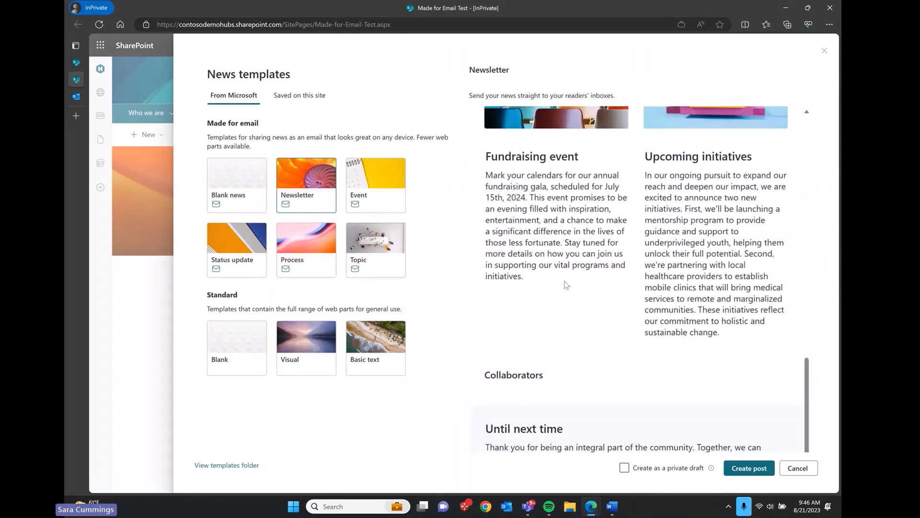
scroll(566, 284, up, 20)
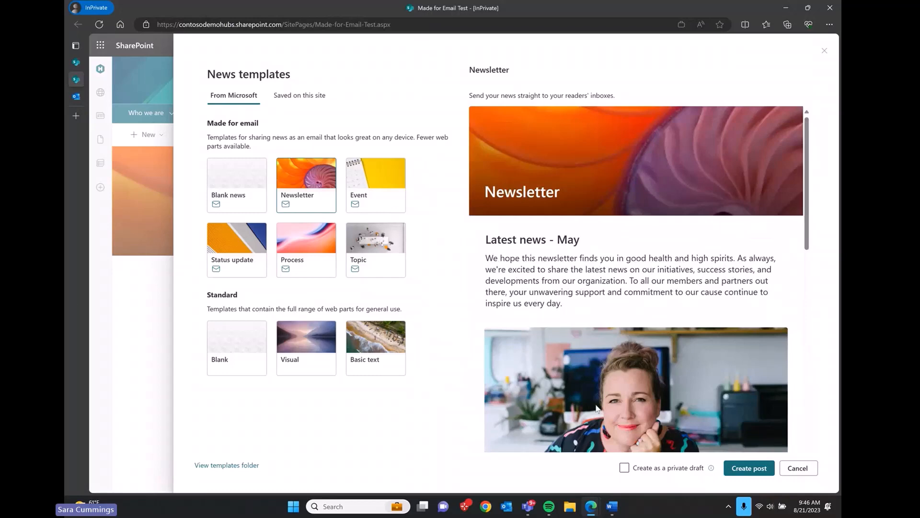
click(753, 468)
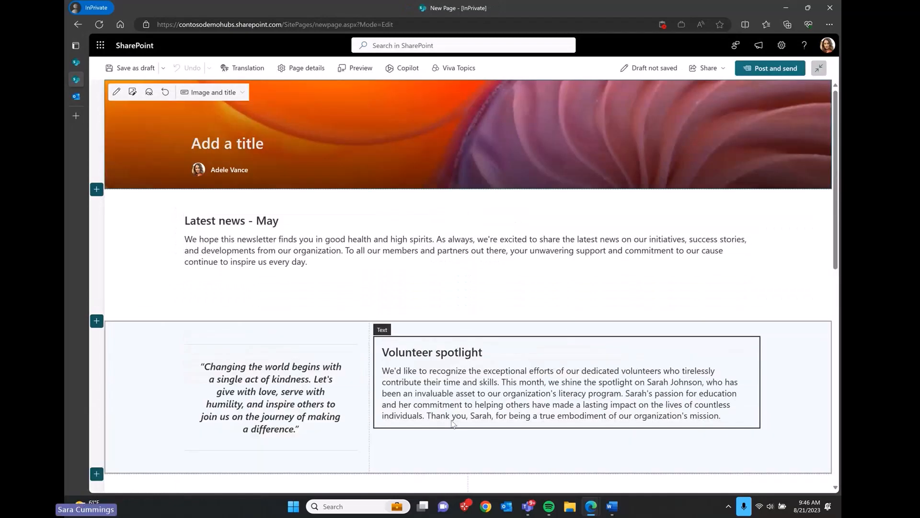
Step: Insert a Text web part reading 'test webpart here' between the Latest news - May intro and the photo
scroll(452, 423, down, 10)
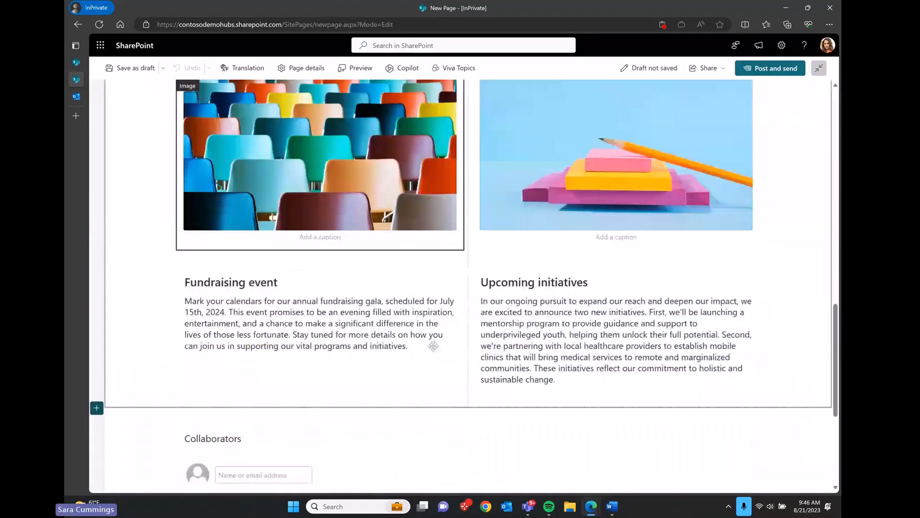
scroll(432, 346, up, 15)
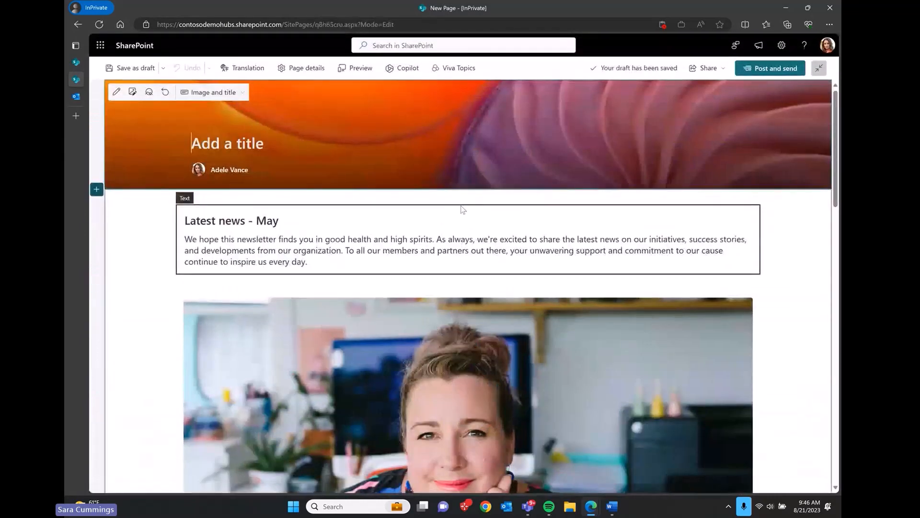
click(469, 282)
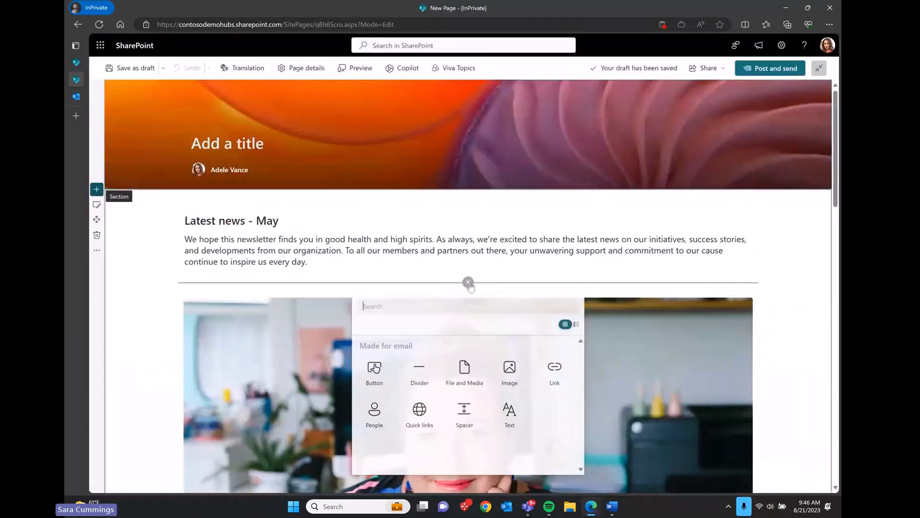
scroll(616, 377, down, 2)
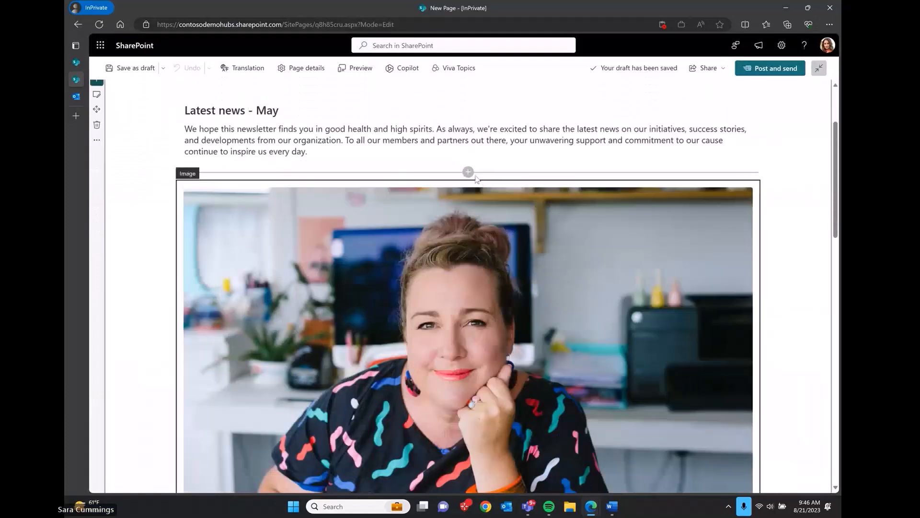
click(468, 172)
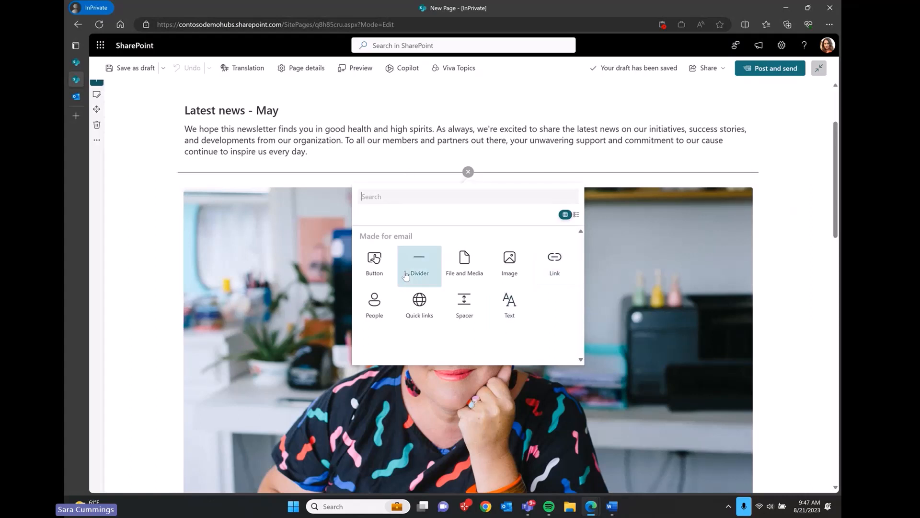
click(523, 308)
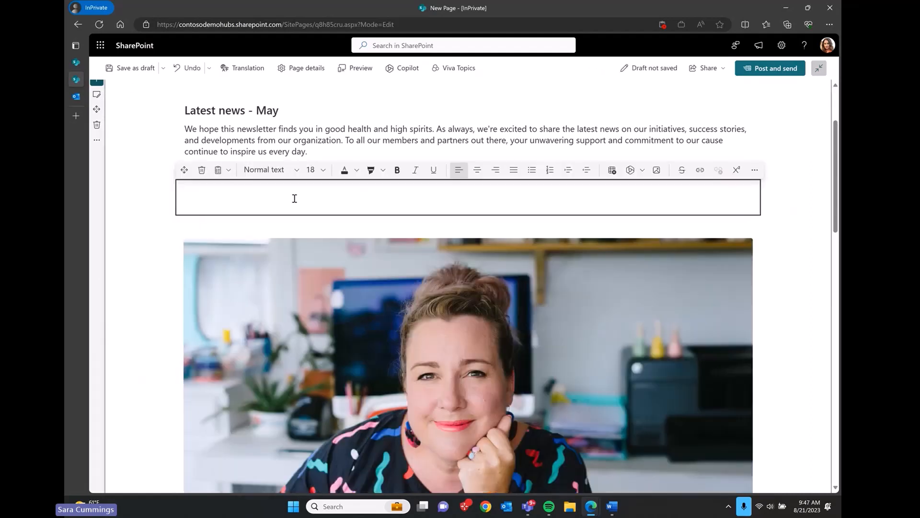
text(test we)
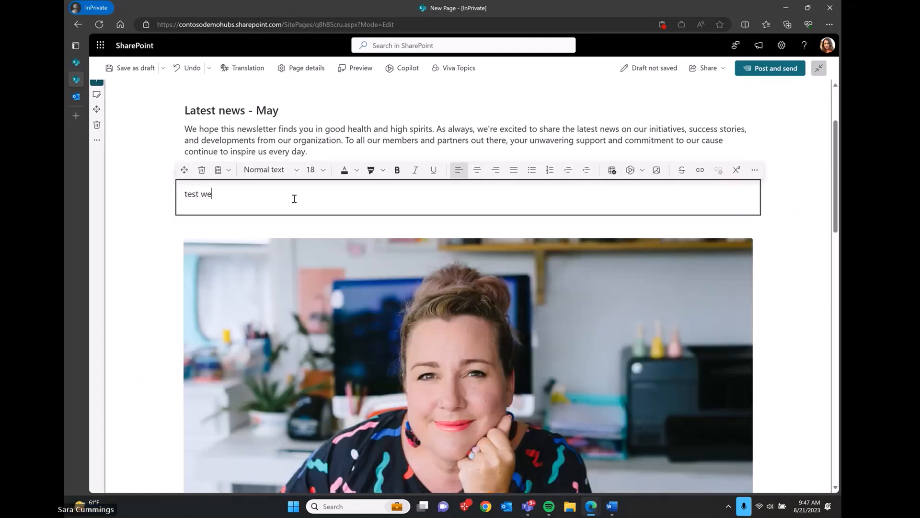
text(bpart here)
click(801, 250)
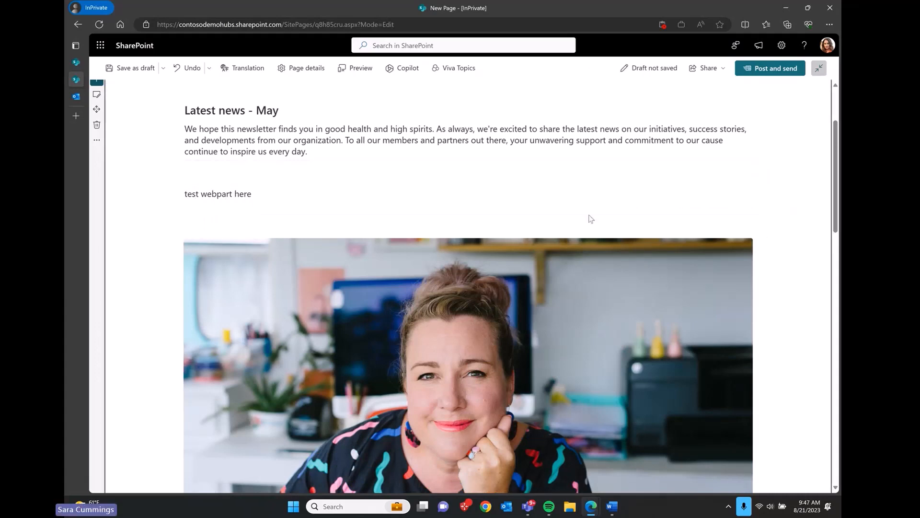
scroll(591, 219, up, 3)
click(229, 142)
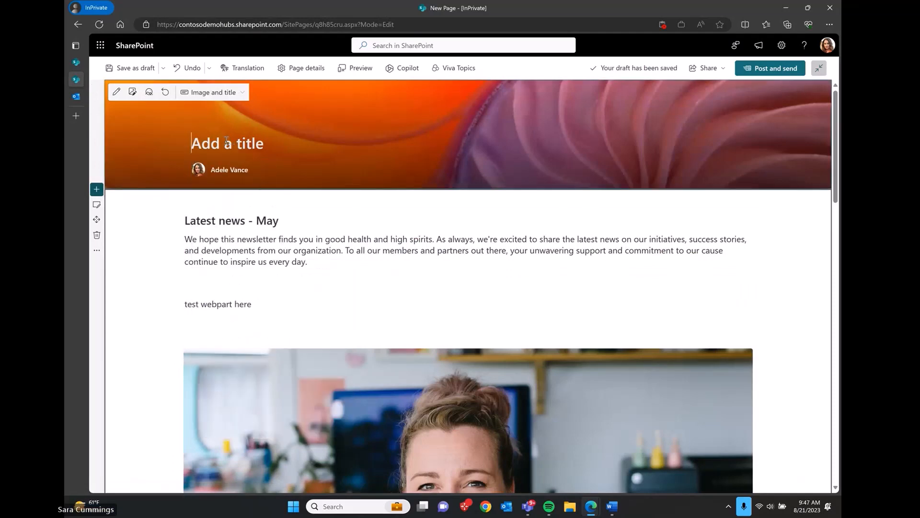
Step: Title the post 'Demo test page' and publish it with Post and send
text(Demo test page)
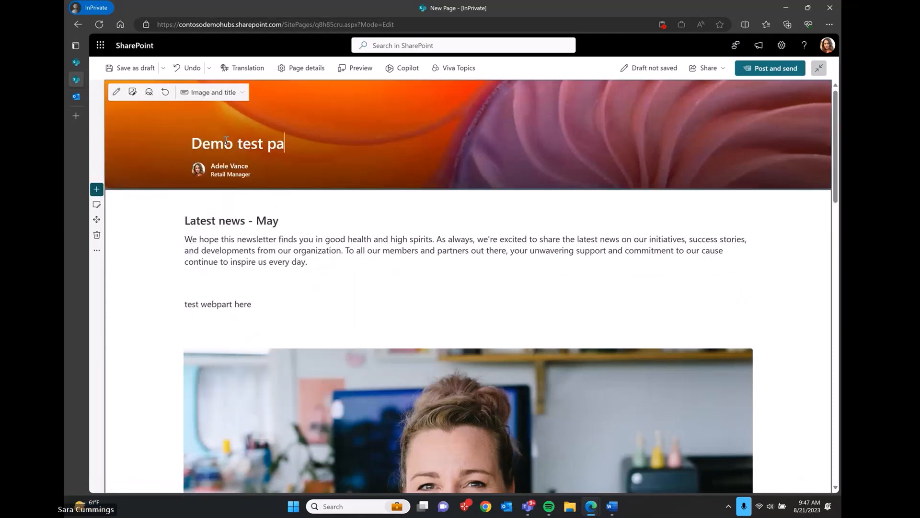
click(795, 297)
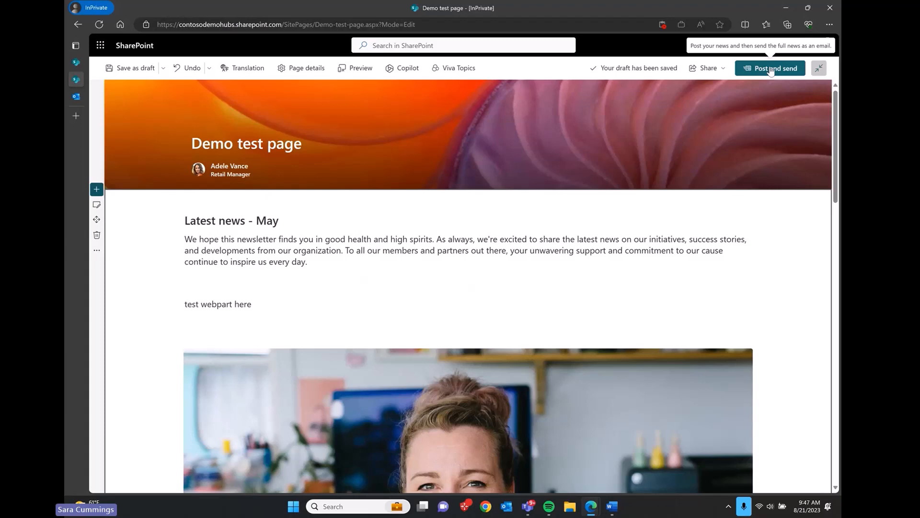
click(771, 70)
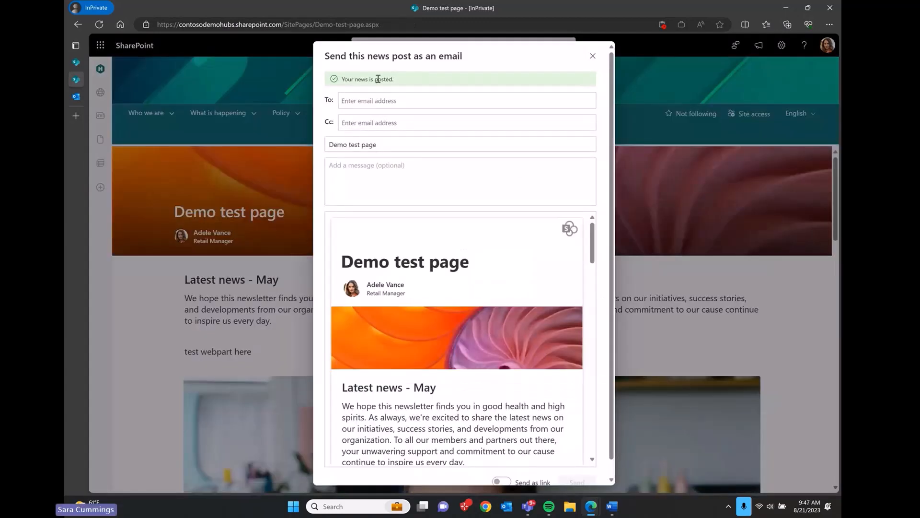
Step: Scroll through the email form's preview of Demo test page, from Latest news - May to Until next time
click(375, 101)
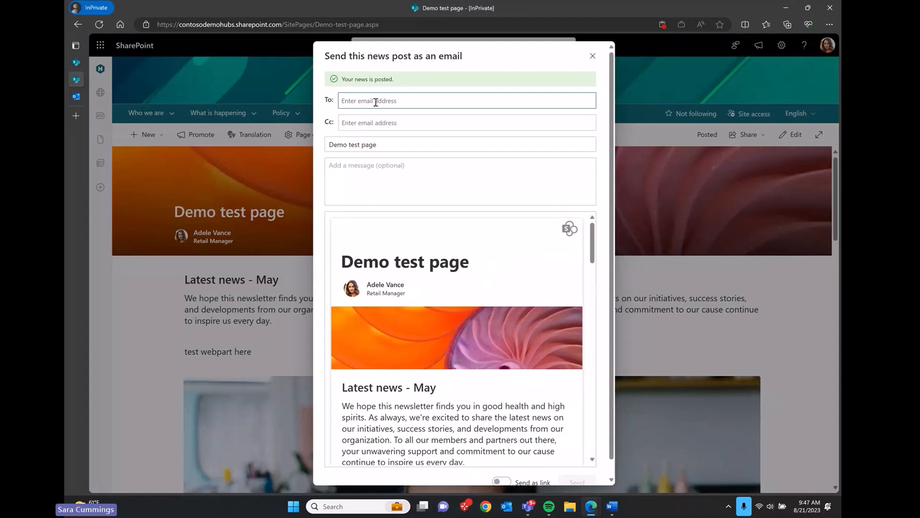
scroll(449, 346, down, 3)
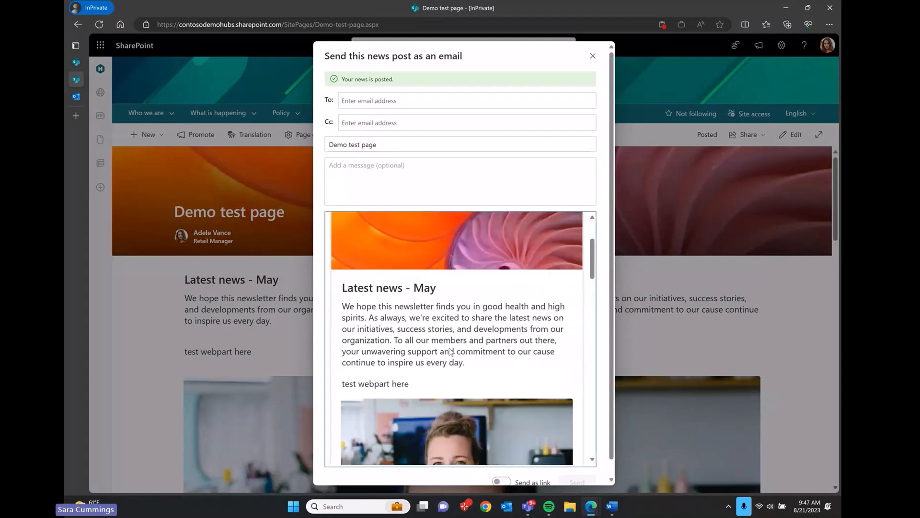
scroll(449, 348, down, 6)
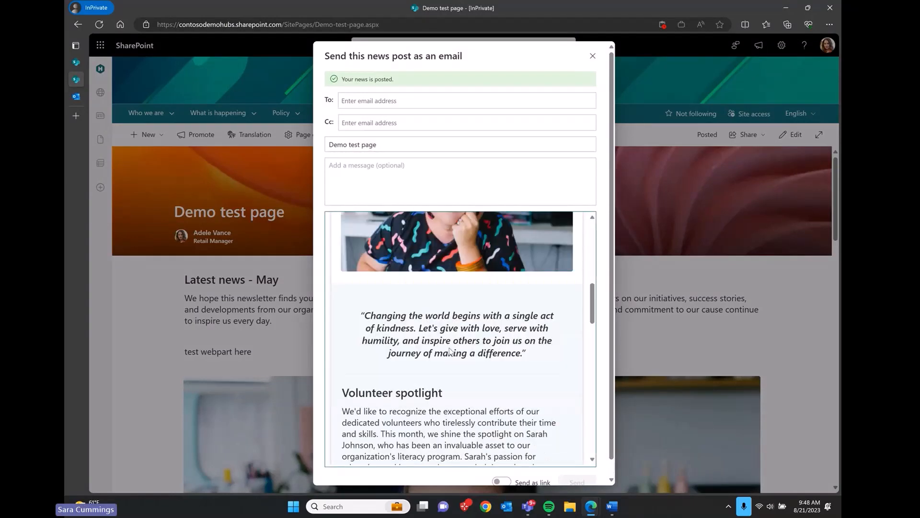
scroll(450, 348, down, 4)
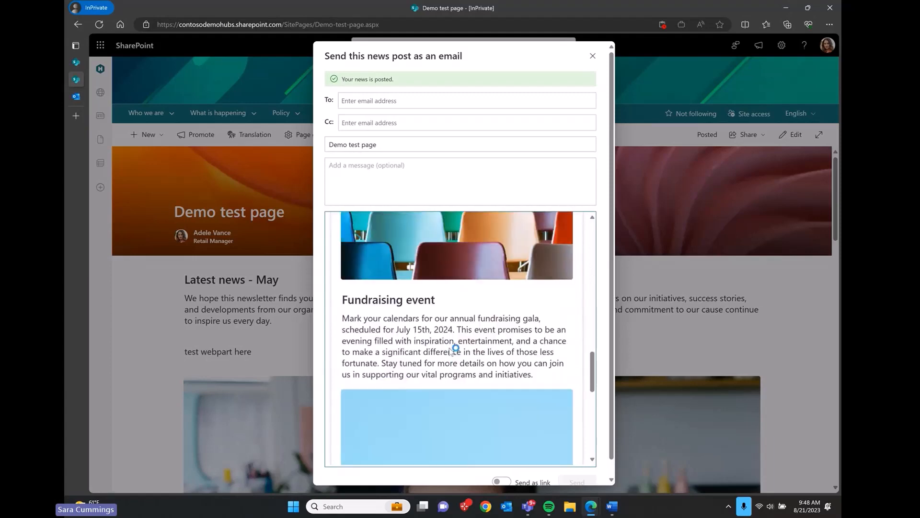
scroll(449, 348, down, 4)
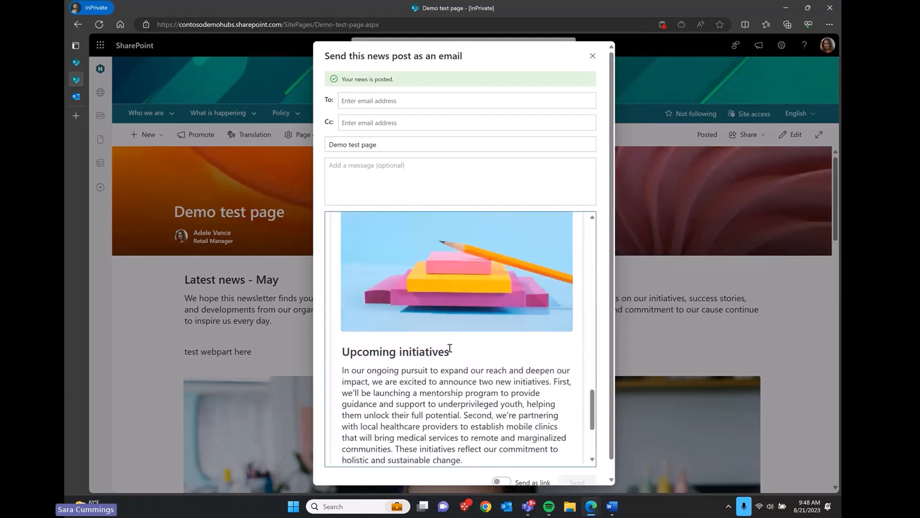
scroll(450, 348, down, 4)
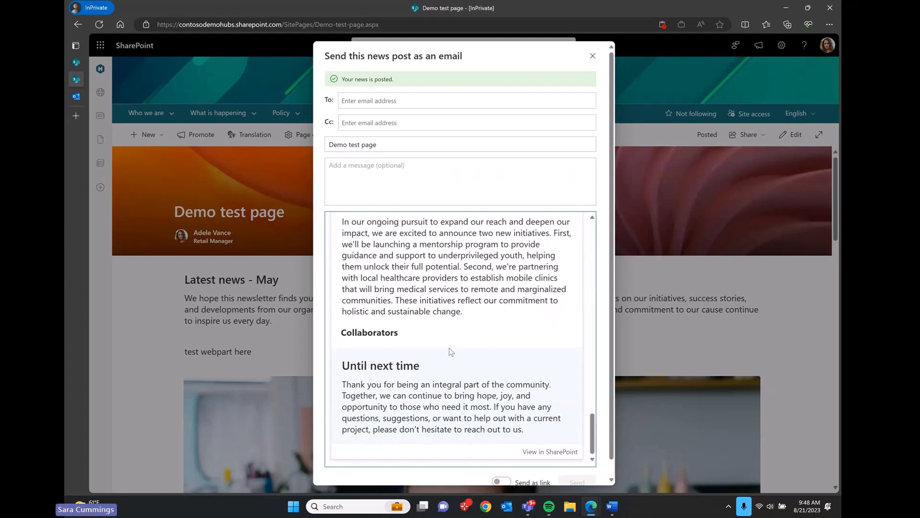
scroll(449, 350, up, 10)
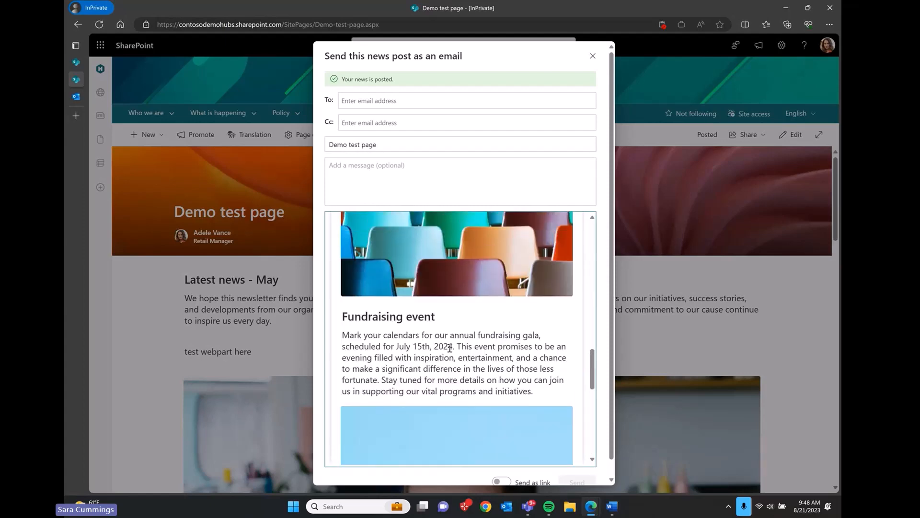
scroll(450, 348, up, 6)
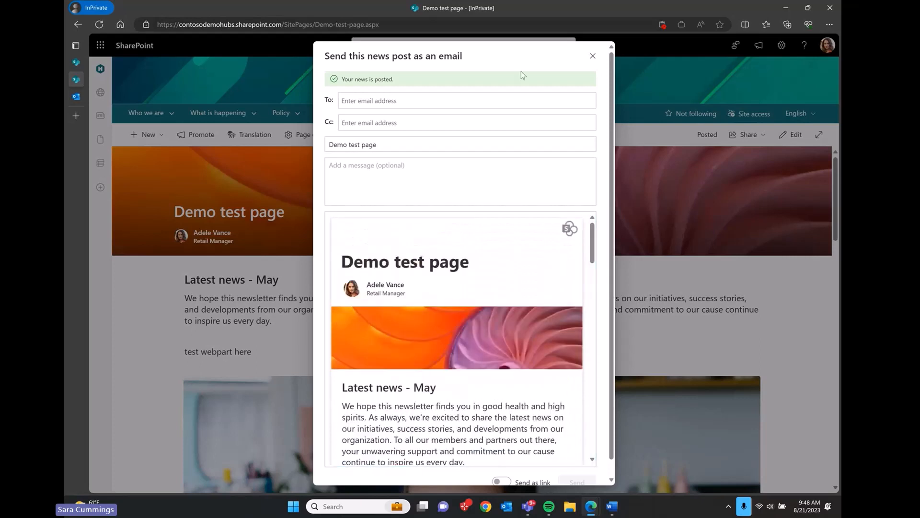
Step: Email the post to the chosen recipient with the note 'heres a demo page', then go to Outlook
click(461, 105)
click(460, 105)
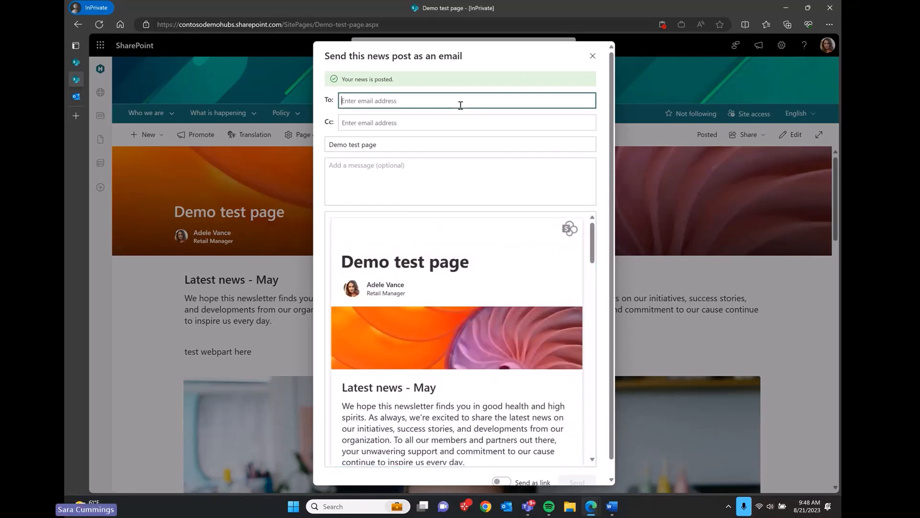
text(Adele Vance)
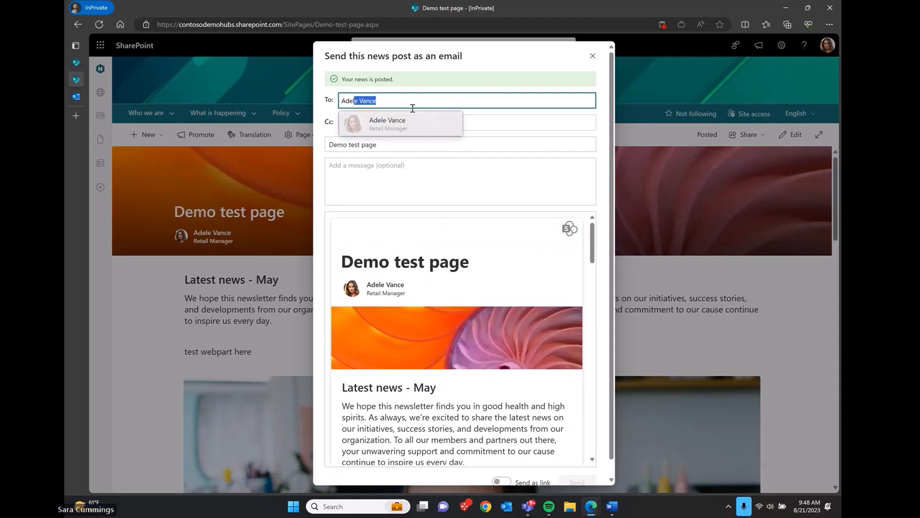
key(Return)
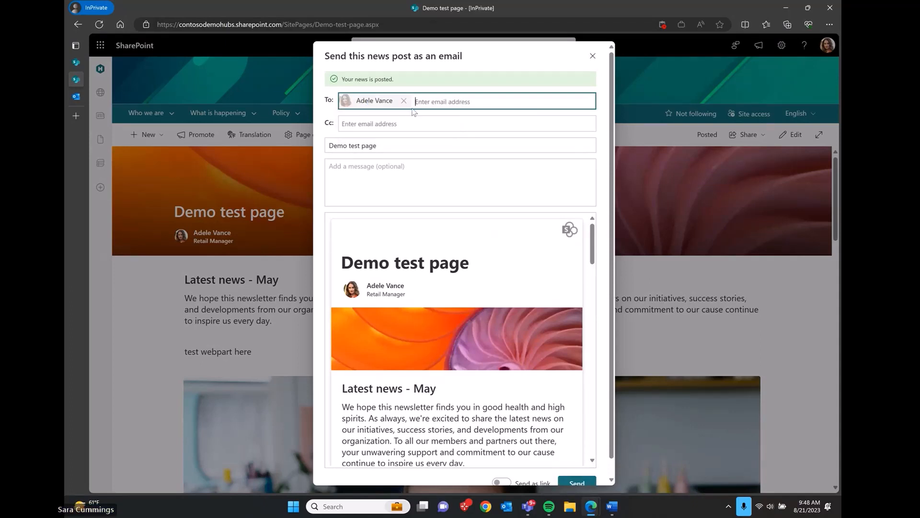
click(391, 167)
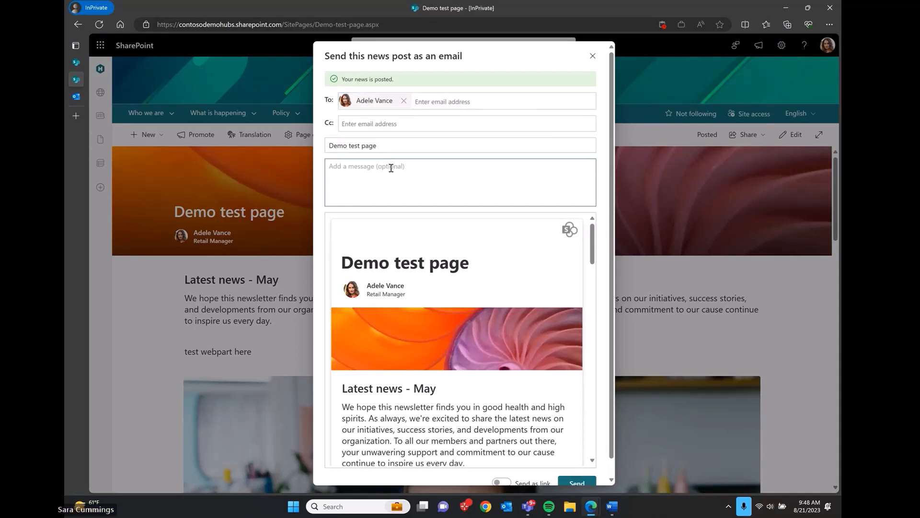
text(heres a demo page)
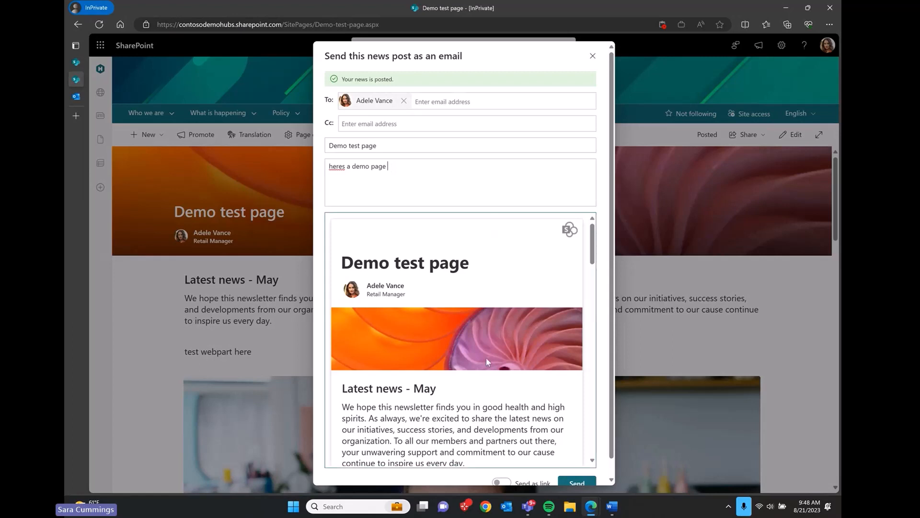
scroll(486, 358, down, 1)
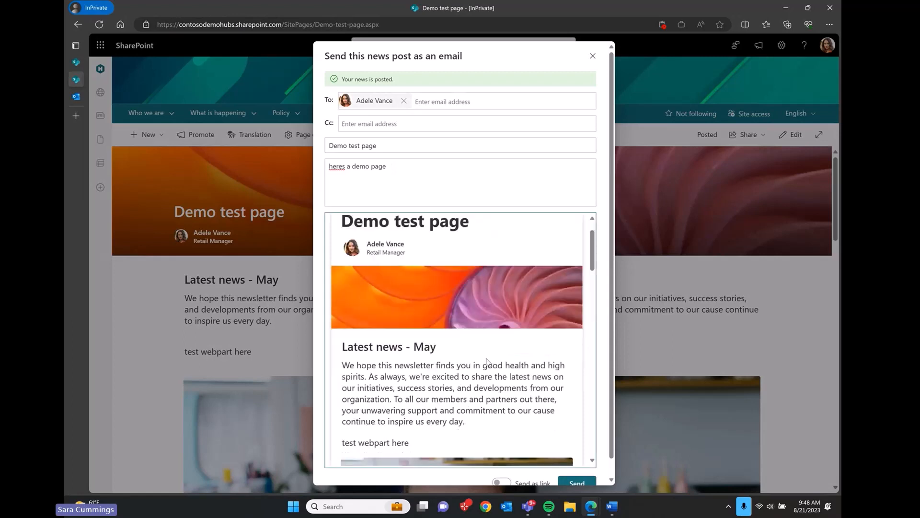
click(577, 482)
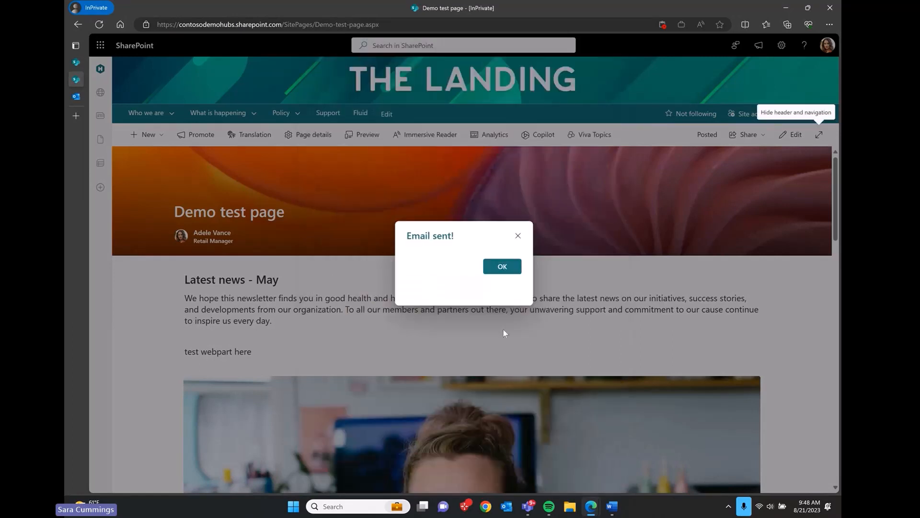
click(503, 268)
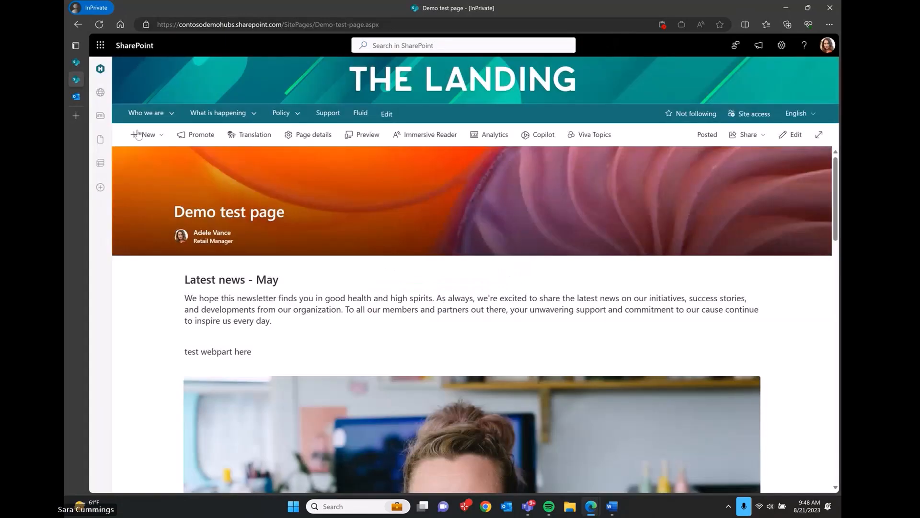
click(77, 96)
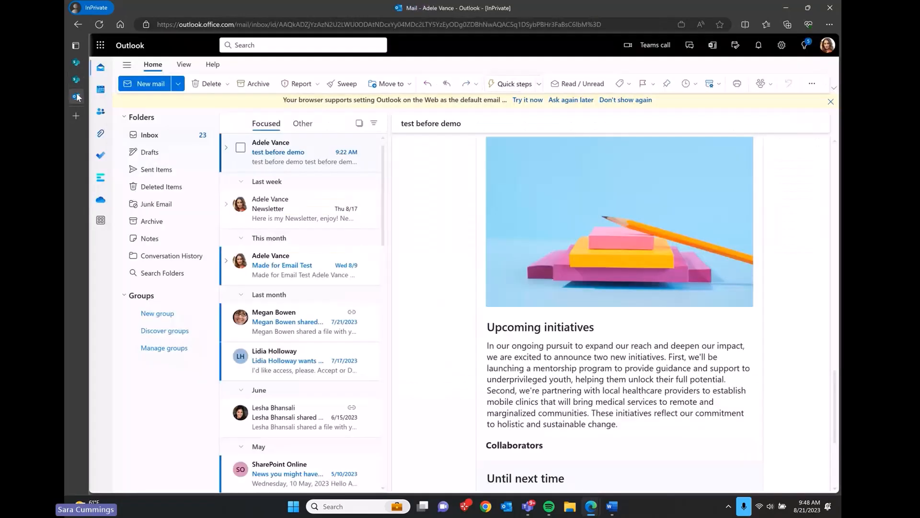
Step: Refresh Outlook, read through the 'test before demo' newsletter email, and follow View in SharePoint
click(99, 24)
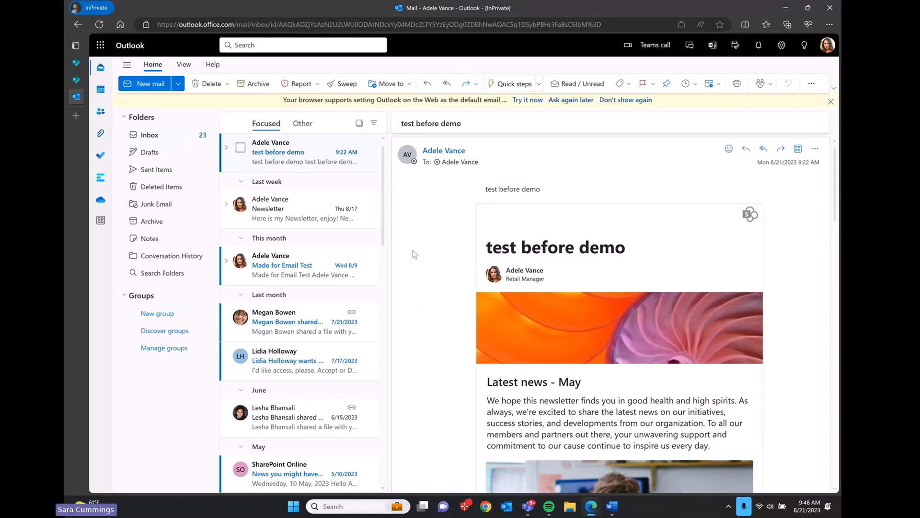
scroll(413, 251, down, 3)
scroll(413, 250, down, 5)
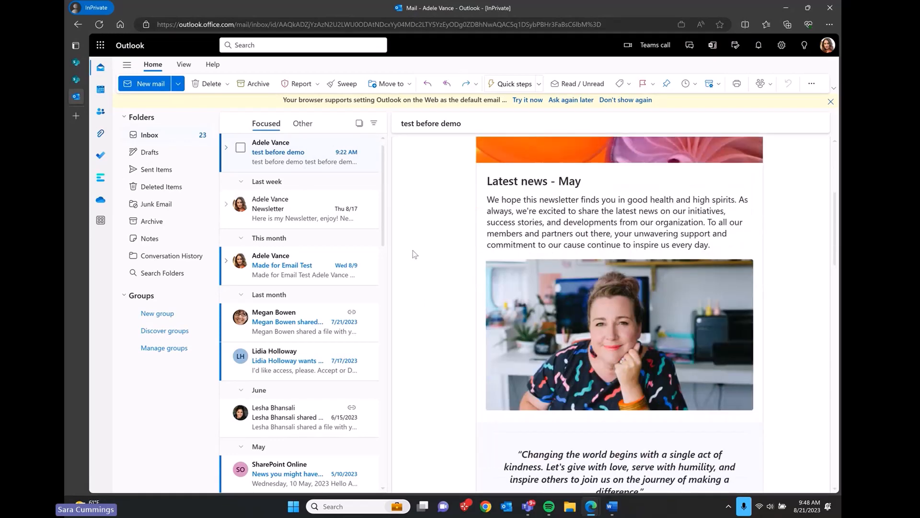
scroll(414, 254, down, 2)
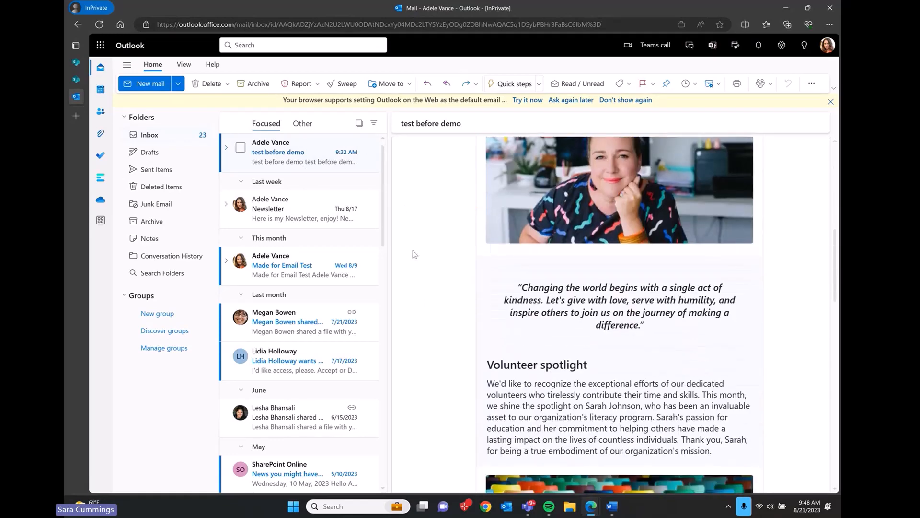
scroll(412, 250, down, 2)
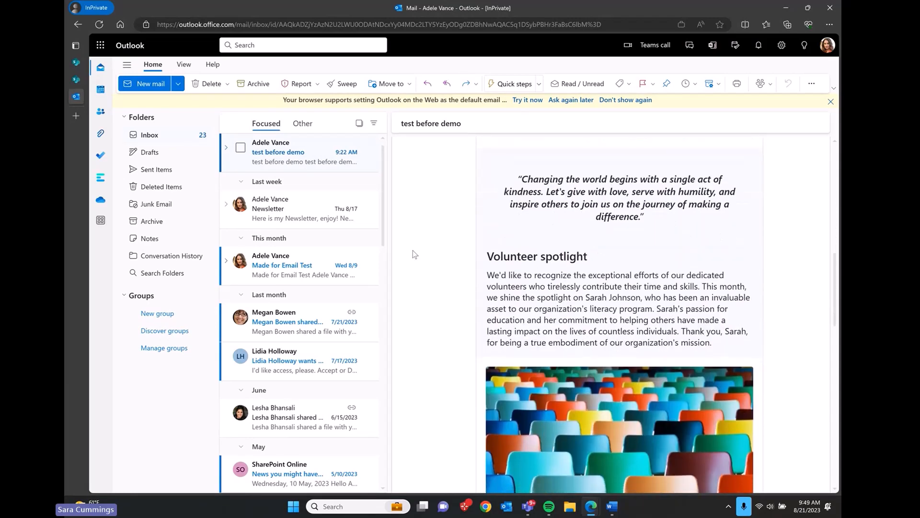
scroll(412, 250, down, 4)
scroll(413, 250, down, 20)
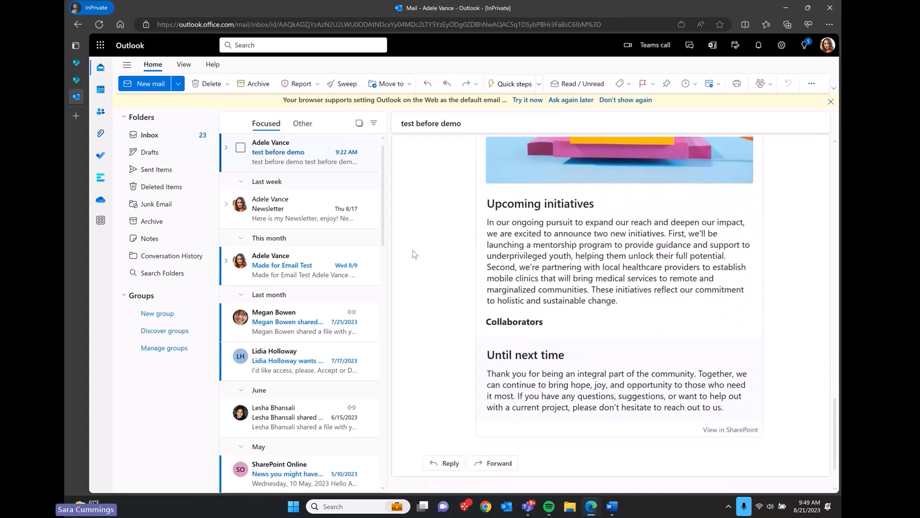
scroll(412, 250, up, 10)
scroll(412, 250, up, 15)
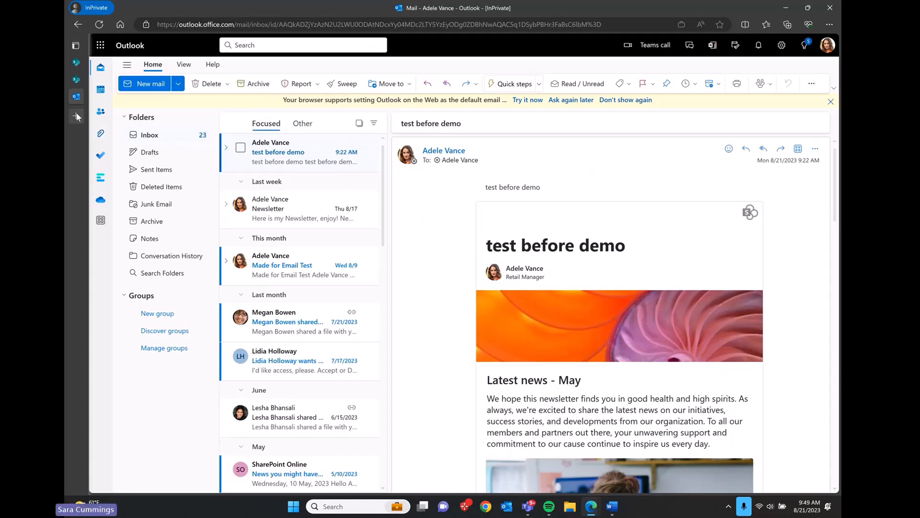
scroll(483, 263, down, 7)
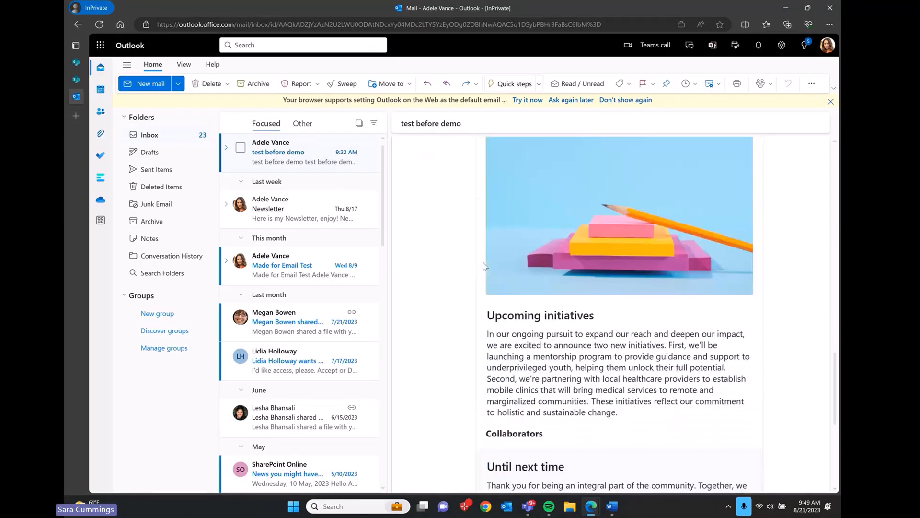
scroll(484, 262, down, 4)
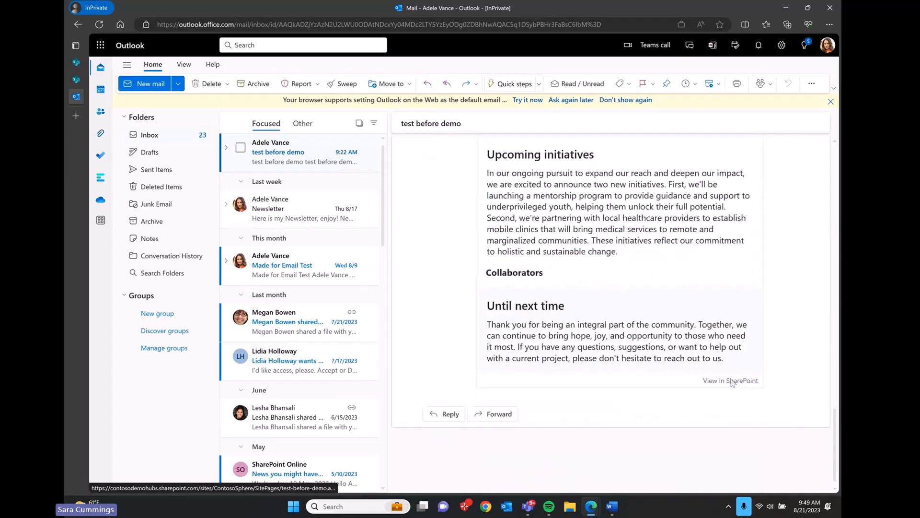
click(733, 383)
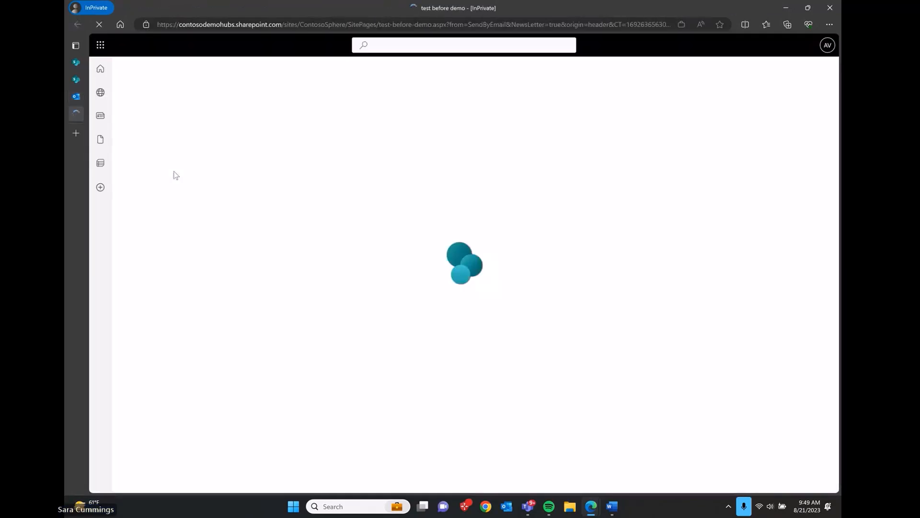
Step: Open Analytics for 'test before demo' and review its 1 viewer and 4 page views over 7 days
scroll(189, 373, down, 9)
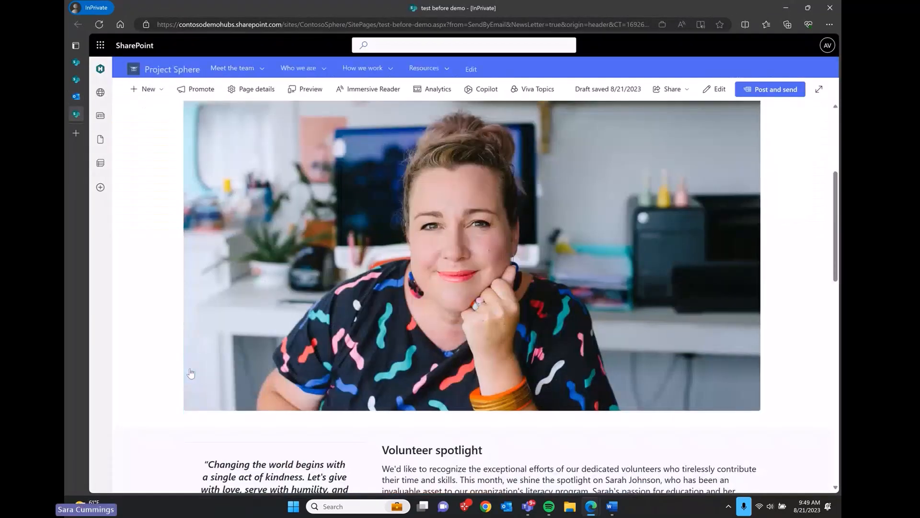
scroll(189, 372, up, 9)
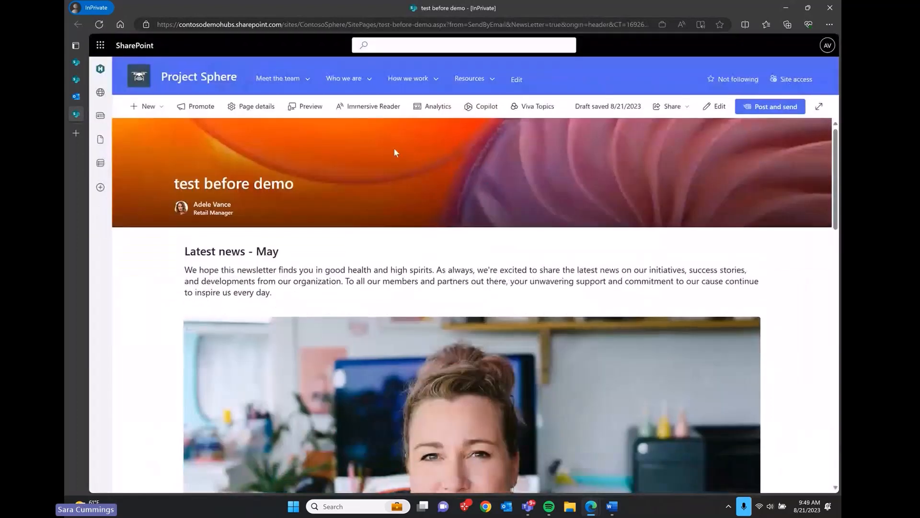
click(430, 114)
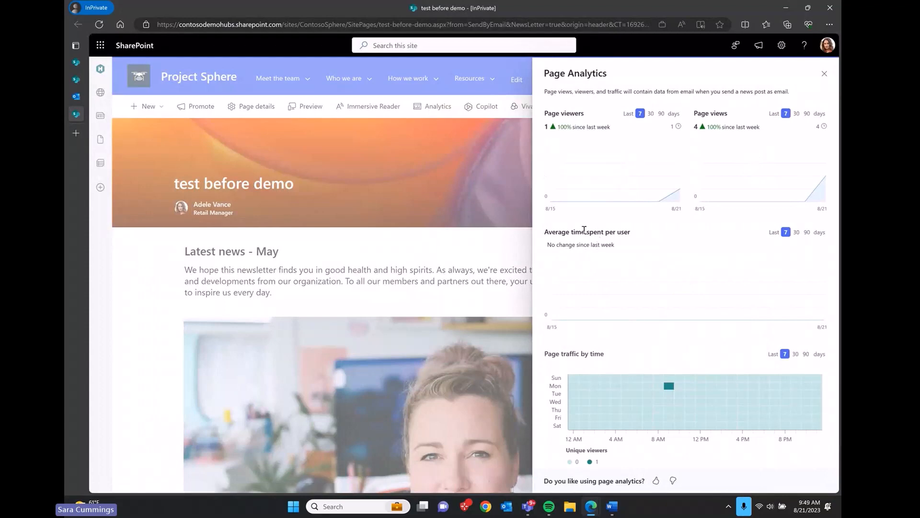
mouse_move(601, 173)
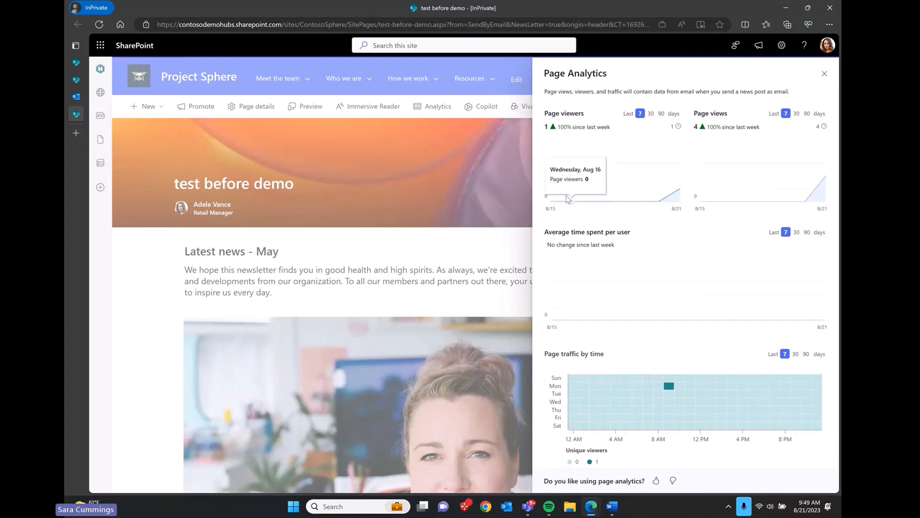
mouse_move(723, 177)
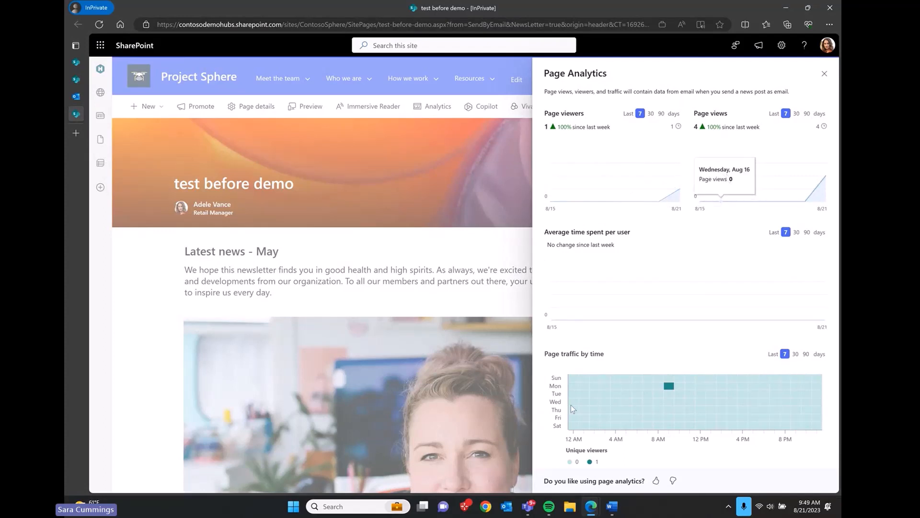
mouse_move(698, 379)
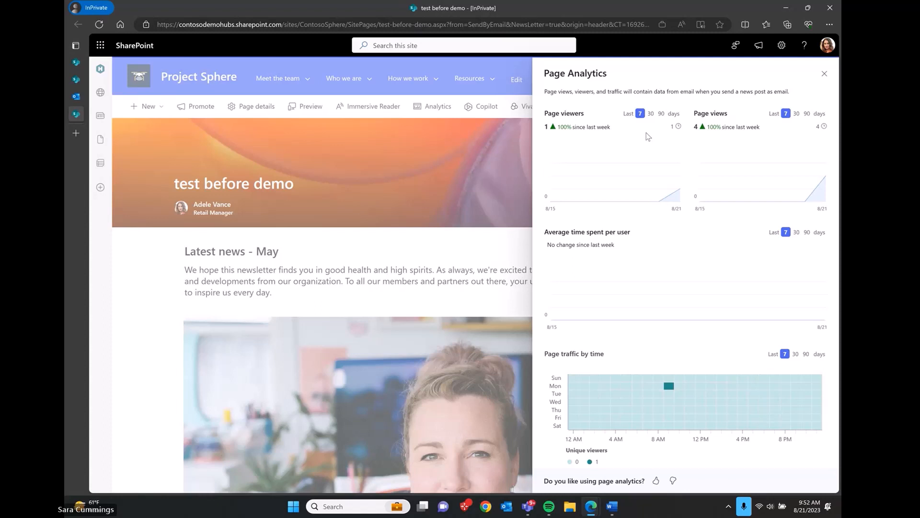
Step: Close the analytics panel and create a new news post from the Process template
click(824, 73)
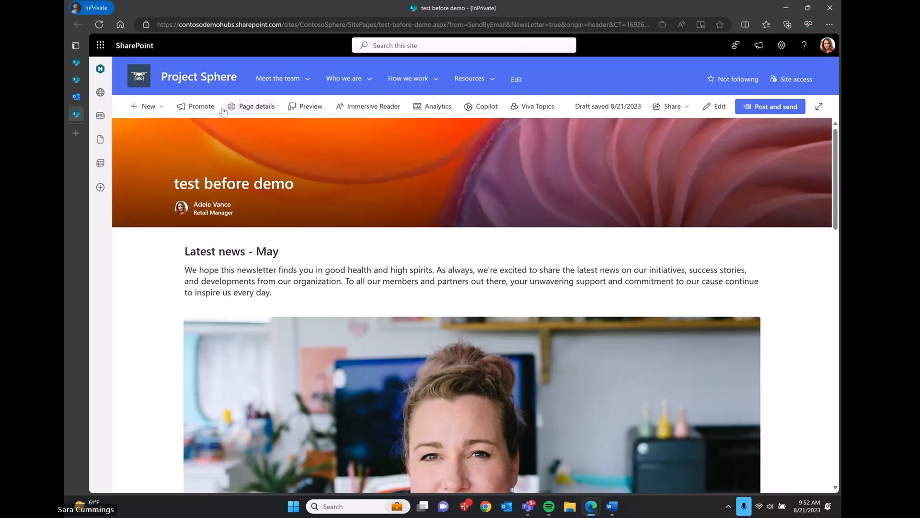
click(160, 107)
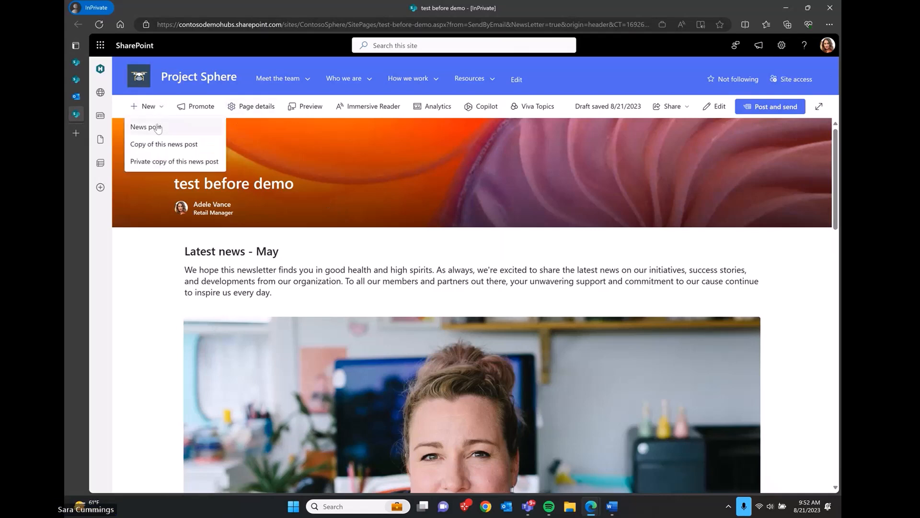
click(157, 123)
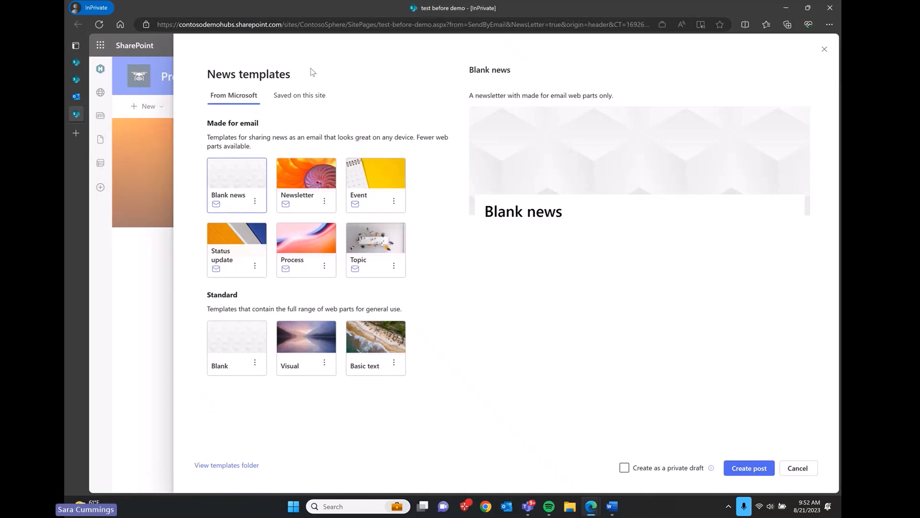
click(312, 241)
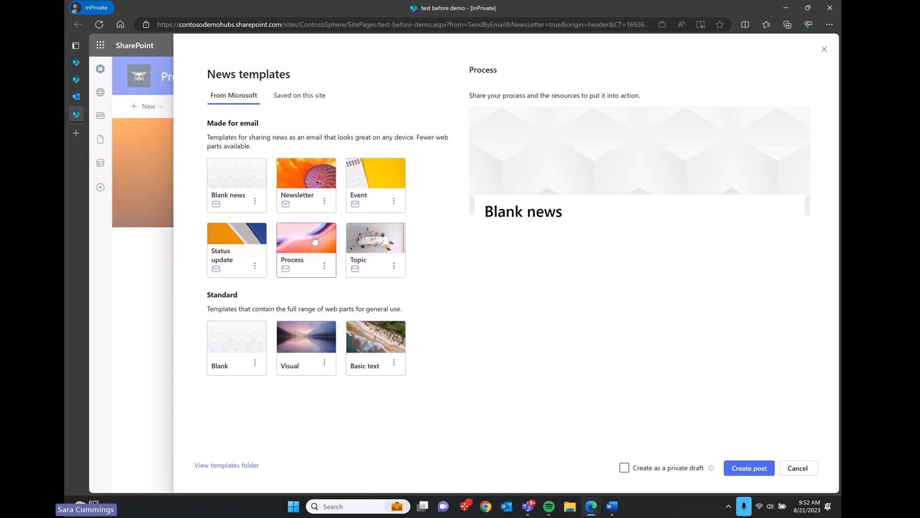
click(749, 468)
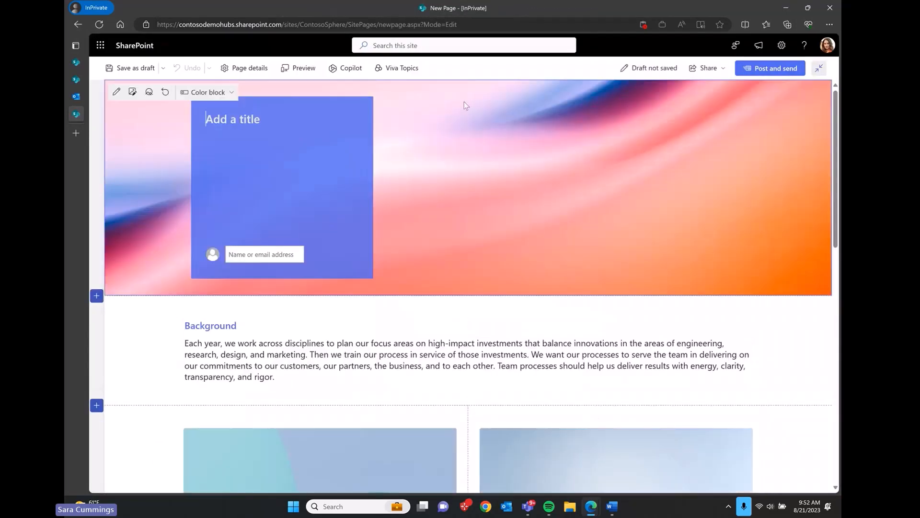
Step: Use Save as template to store the Process draft as 'saved template for demo', then review the page
click(163, 68)
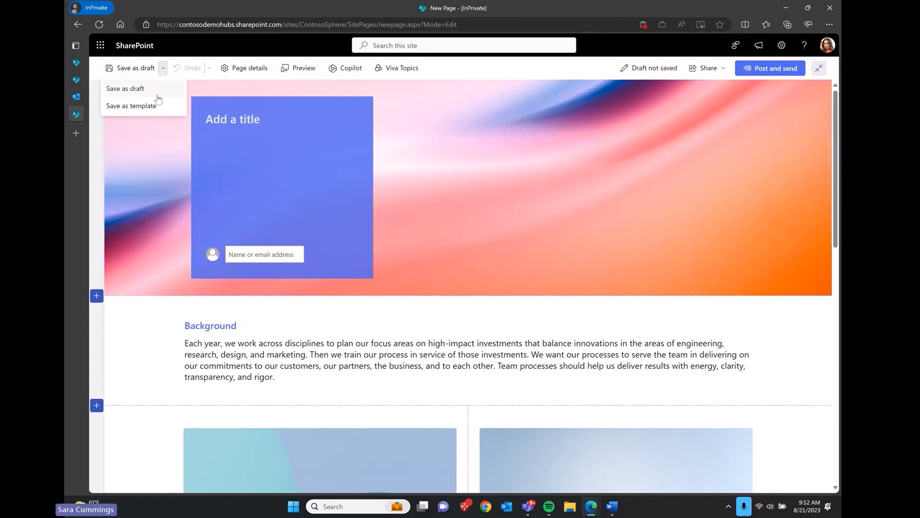
click(154, 103)
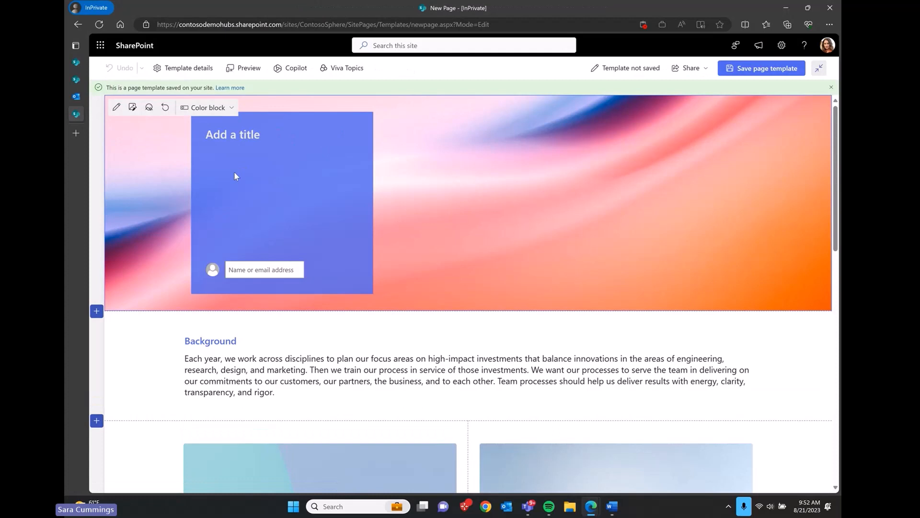
text(saved template for demo)
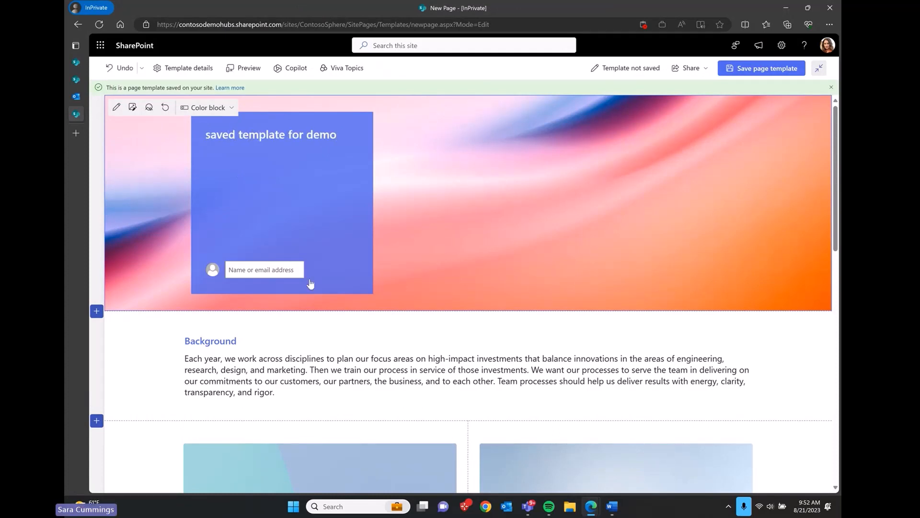
scroll(311, 284, down, 5)
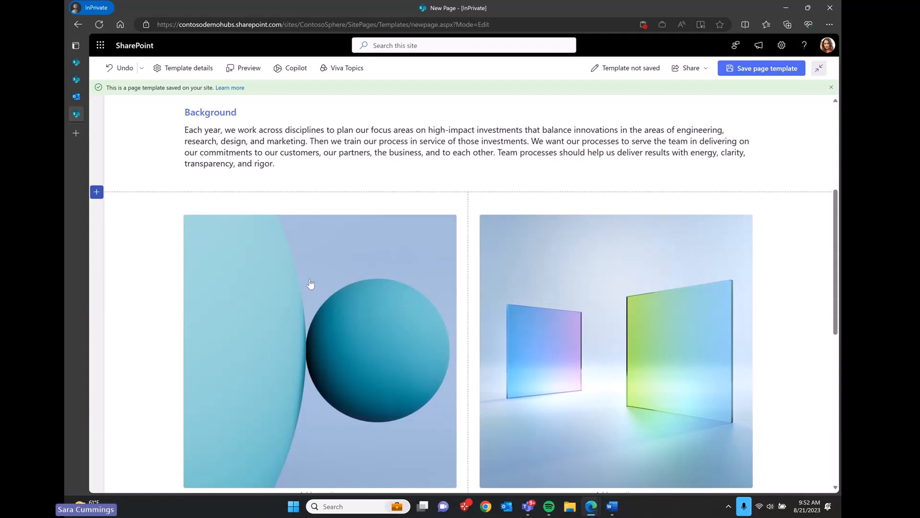
scroll(311, 284, up, 5)
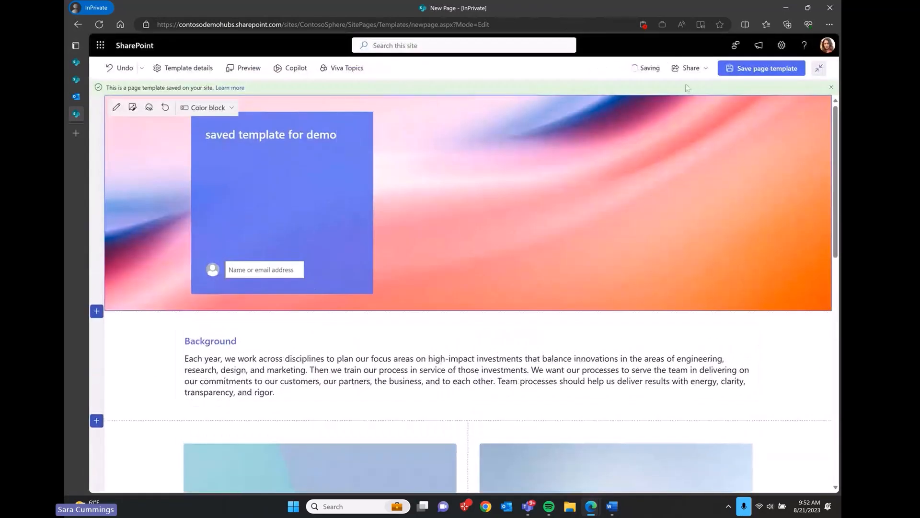
click(745, 67)
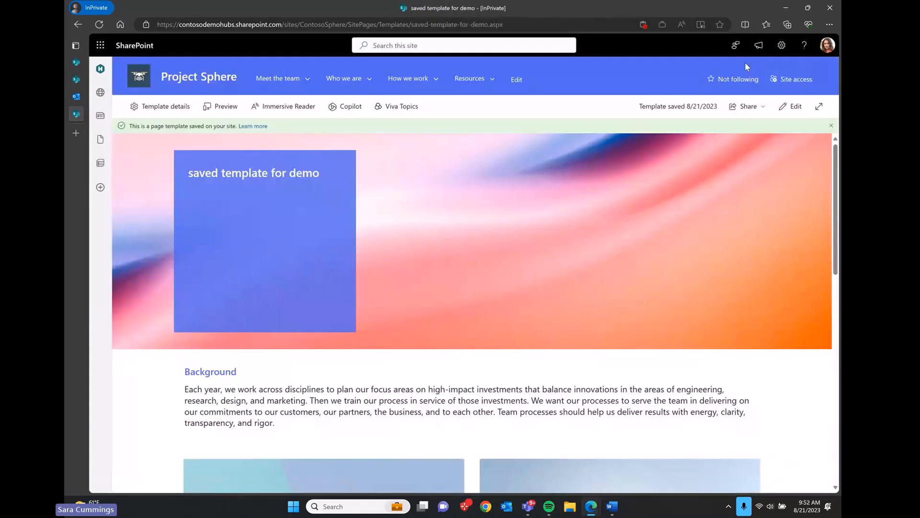
scroll(488, 237, down, 8)
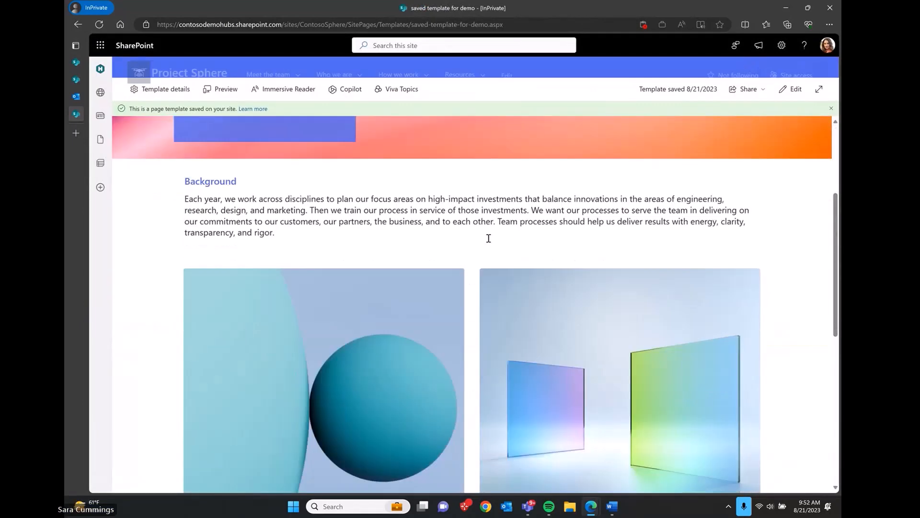
scroll(489, 243, down, 3)
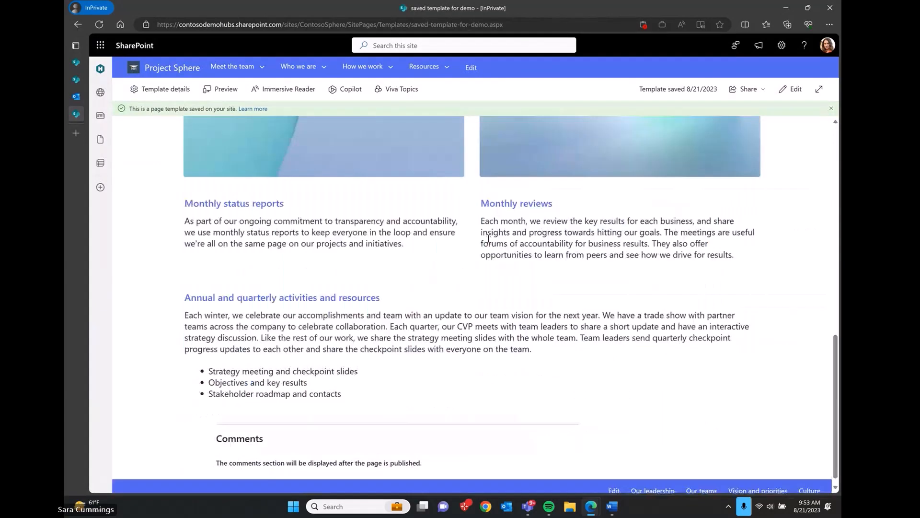
scroll(489, 243, up, 3)
scroll(489, 243, up, 3)
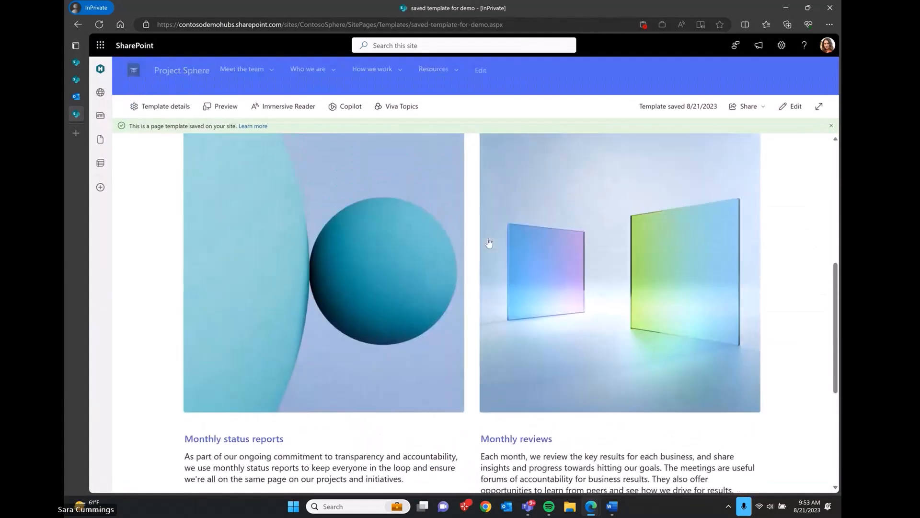
scroll(490, 241, up, 4)
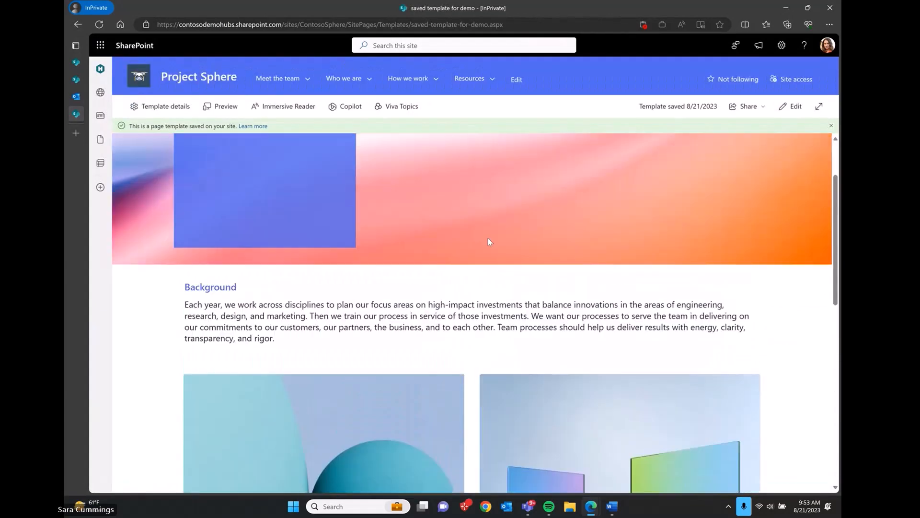
scroll(488, 238, down, 6)
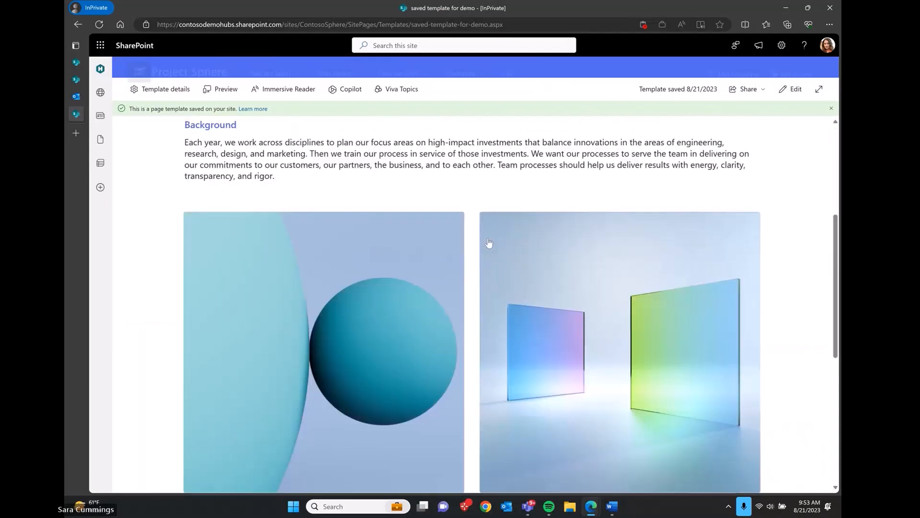
scroll(488, 238, up, 4)
scroll(488, 238, down, 4)
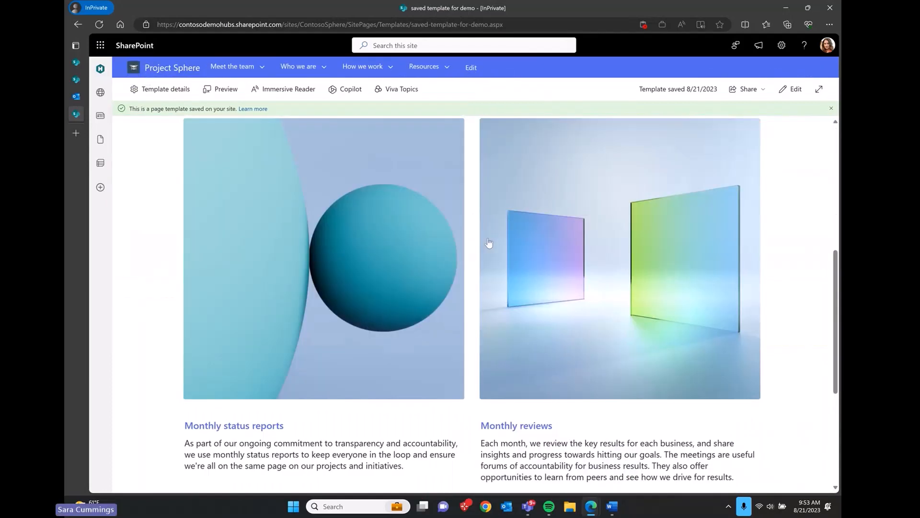
Step: From the Project Sphere site, create a news post from the saved template 'saved template for demo'
click(159, 68)
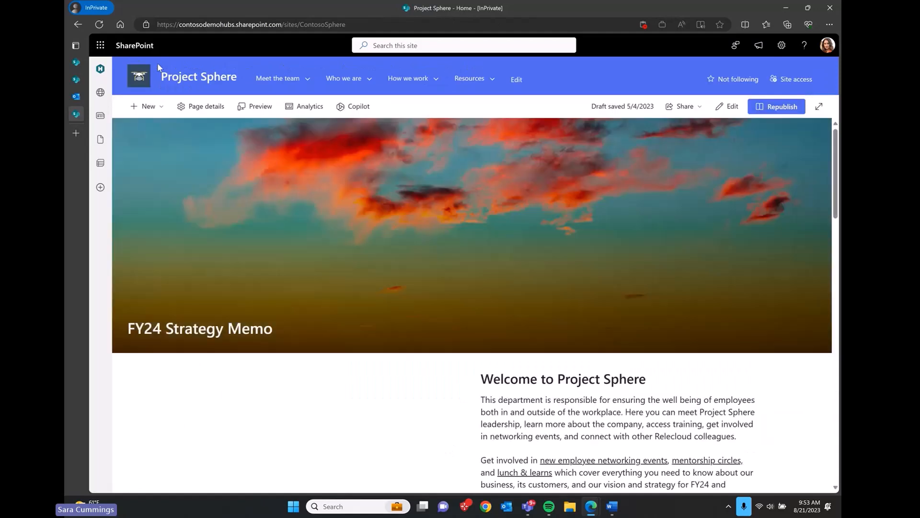
click(150, 106)
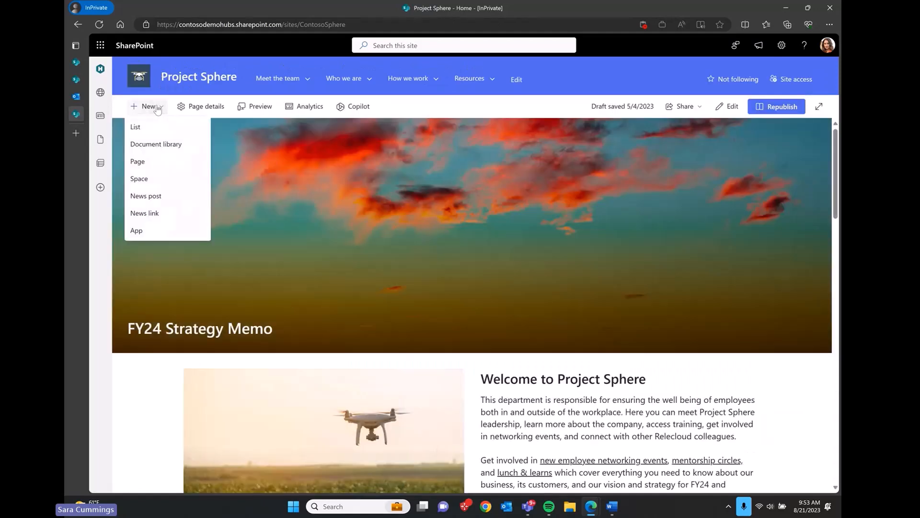
click(159, 196)
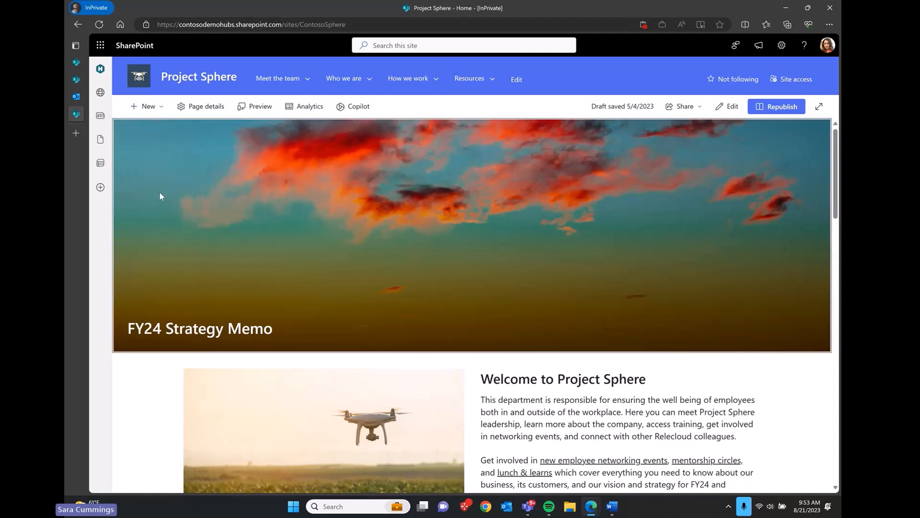
click(299, 95)
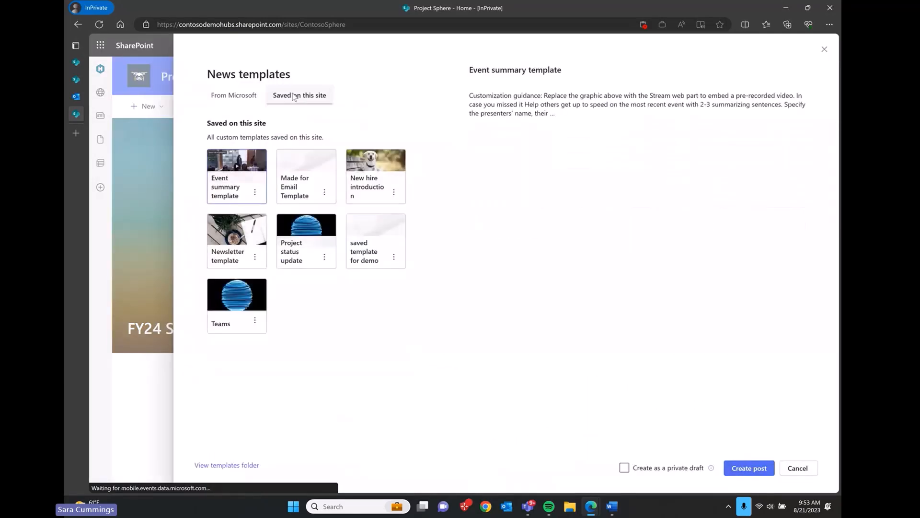
right_click(374, 257)
click(373, 257)
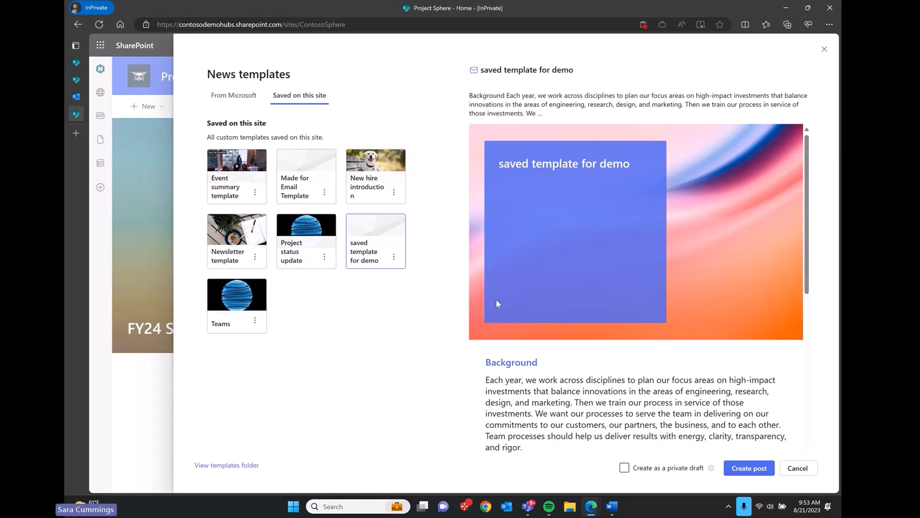
click(762, 471)
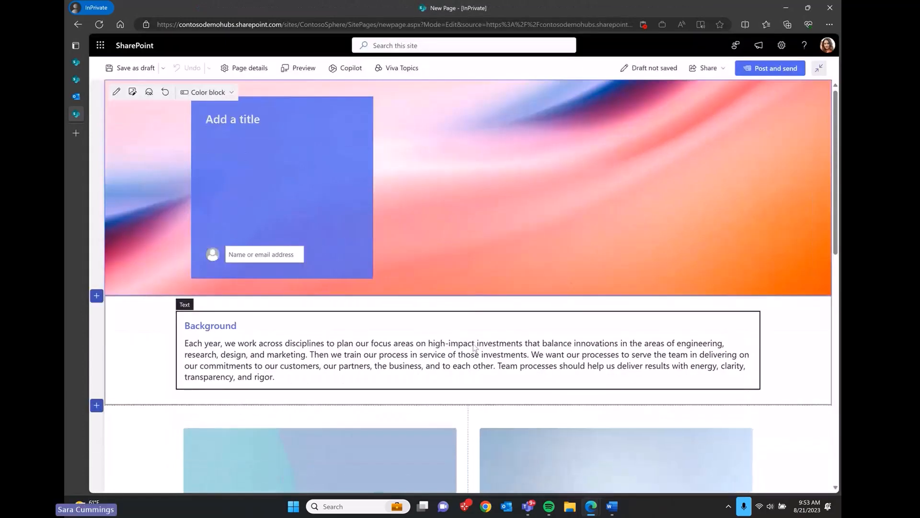
Step: Start editing the new draft's Background text, check the web part list, and review the page
click(476, 343)
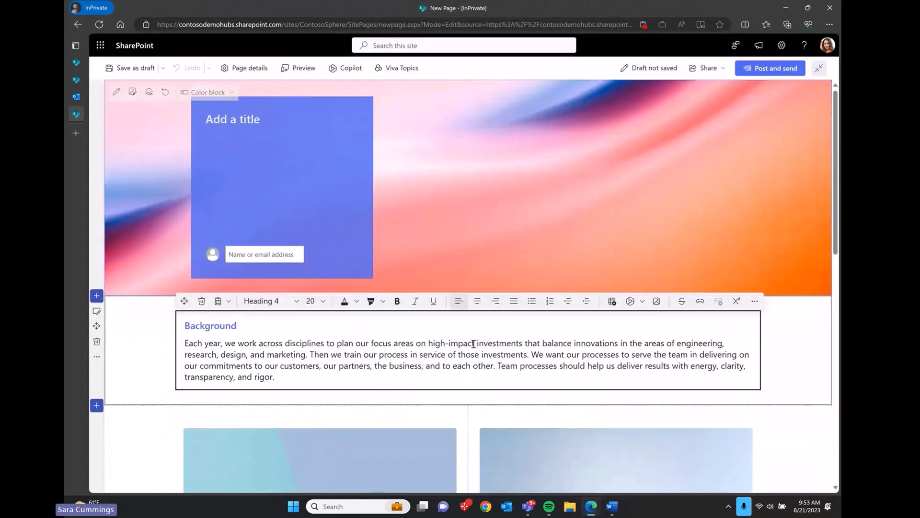
click(468, 397)
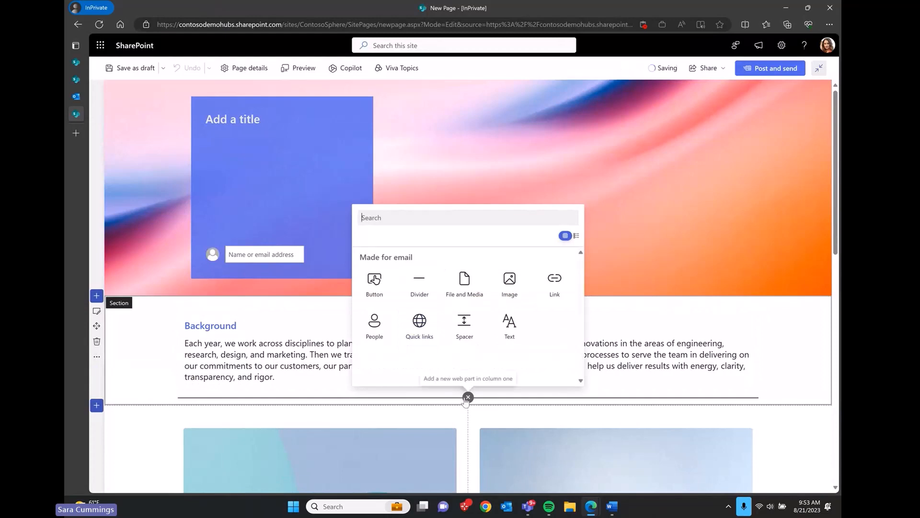
click(677, 184)
scroll(677, 183, down, 10)
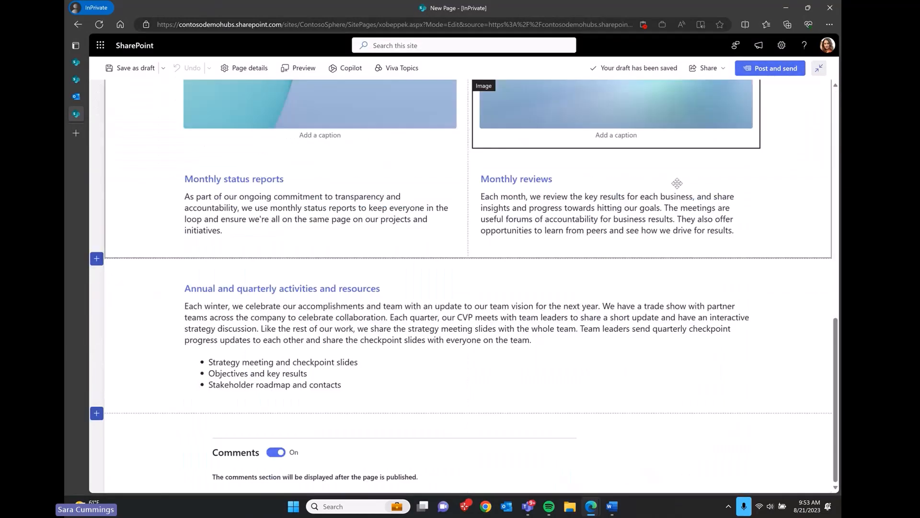
scroll(433, 289, up, 10)
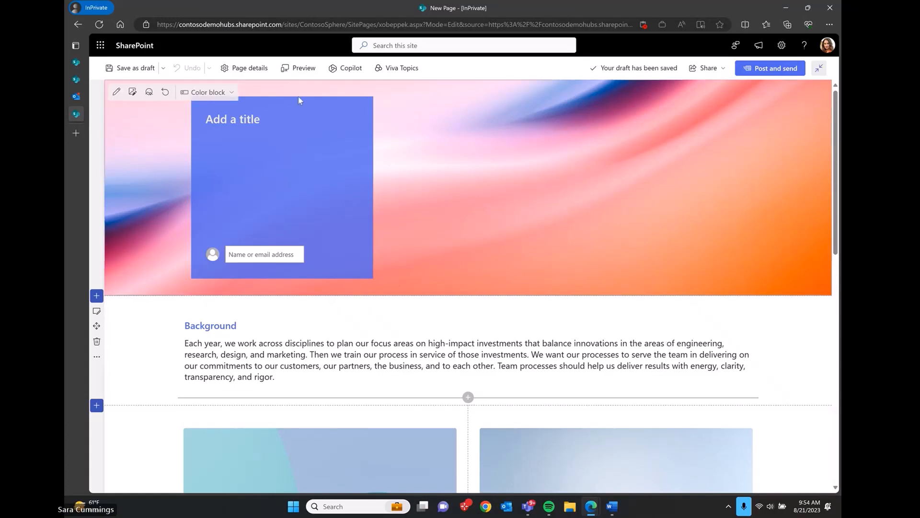
click(78, 83)
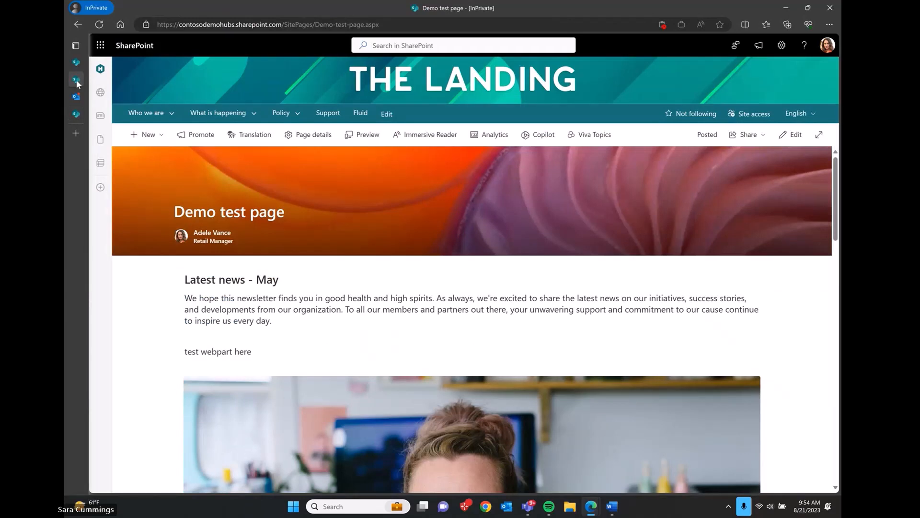
right_click(480, 138)
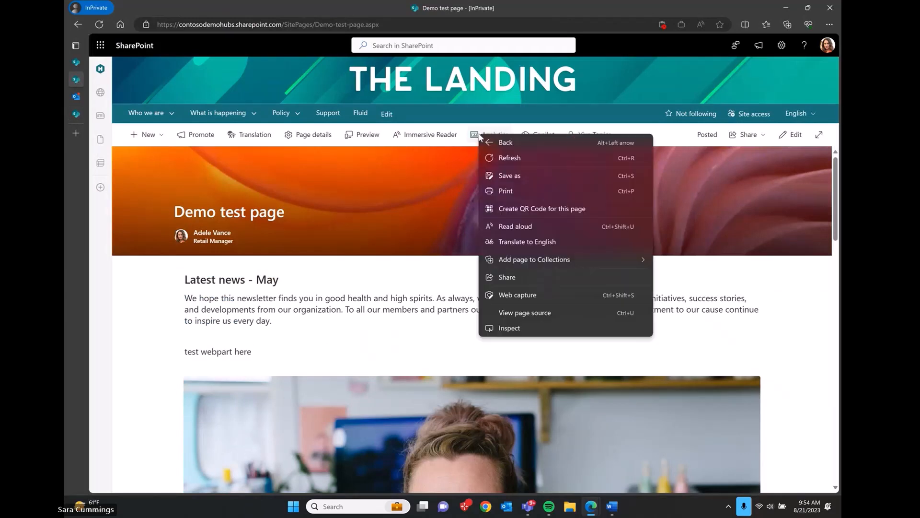
click(468, 139)
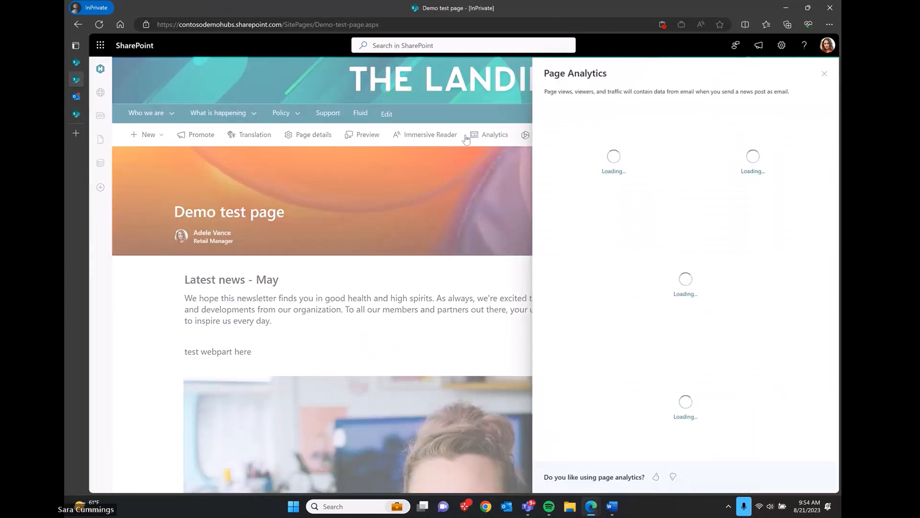
click(825, 74)
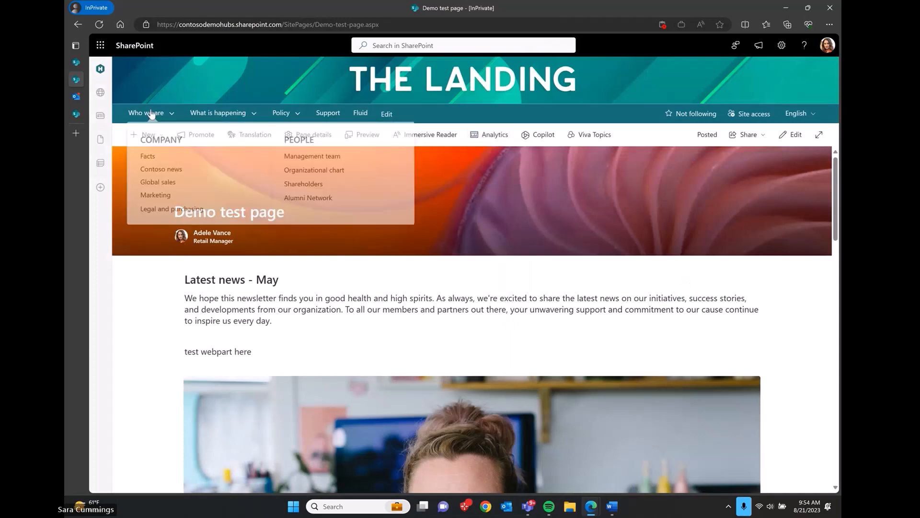
click(78, 115)
mouse_move(514, 194)
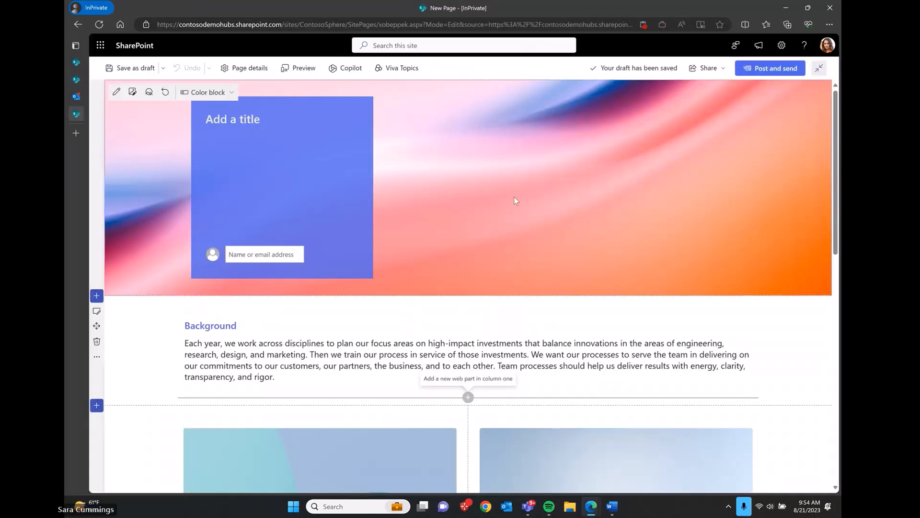
Step: Add a 'Three column image and text' template section below Background, discarding an empty three-column section
scroll(514, 197, down, 3)
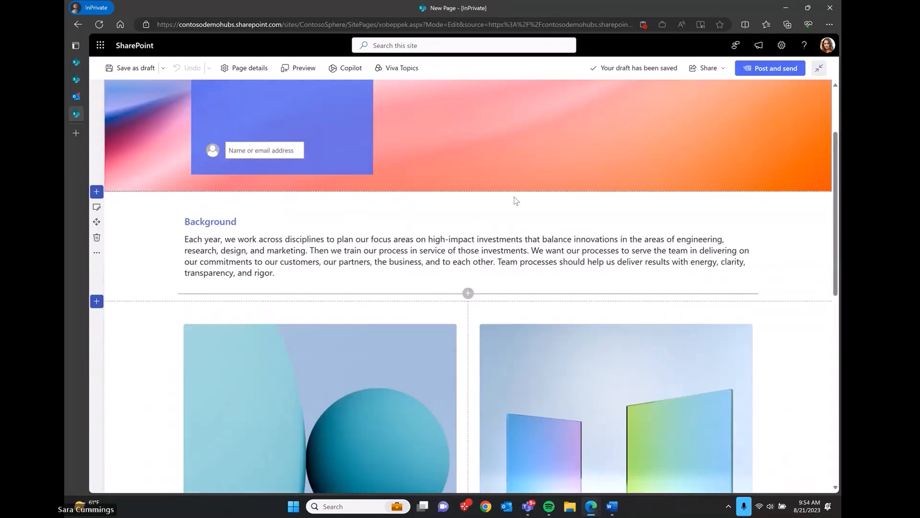
scroll(515, 199, down, 9)
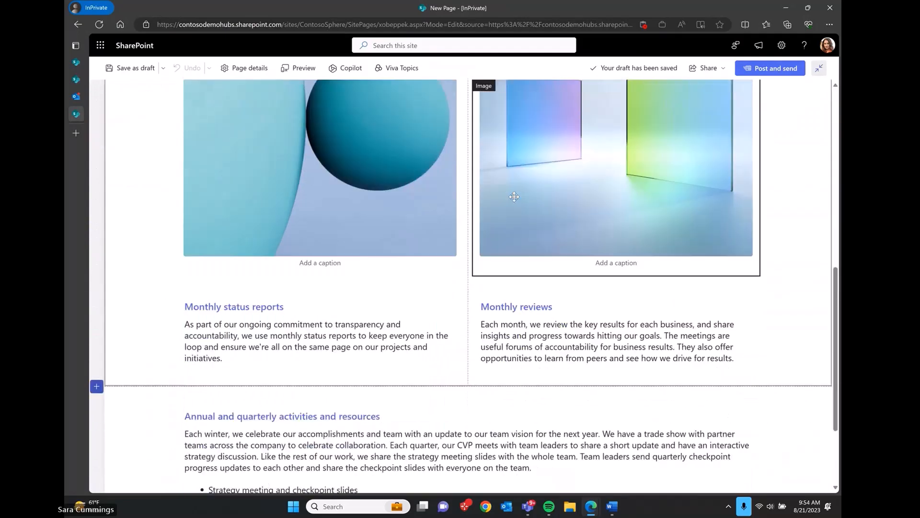
scroll(190, 224, up, 9)
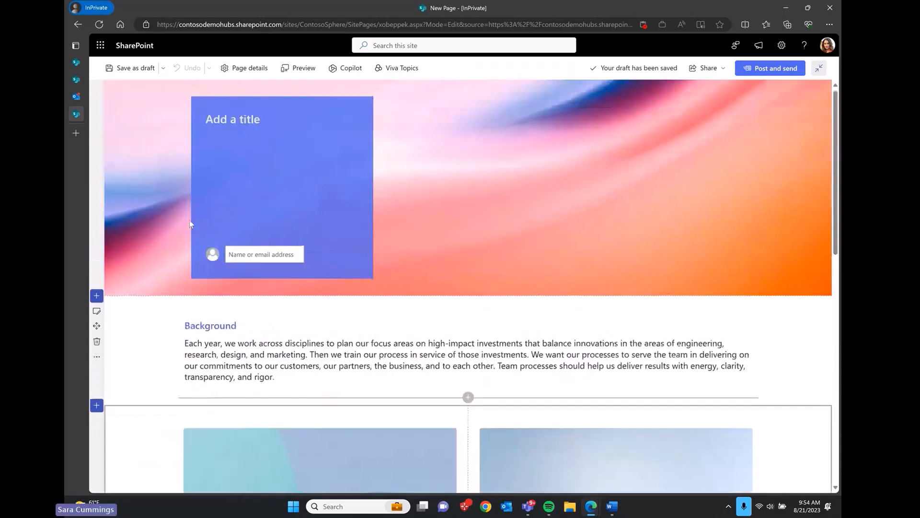
scroll(191, 224, down, 3)
click(97, 116)
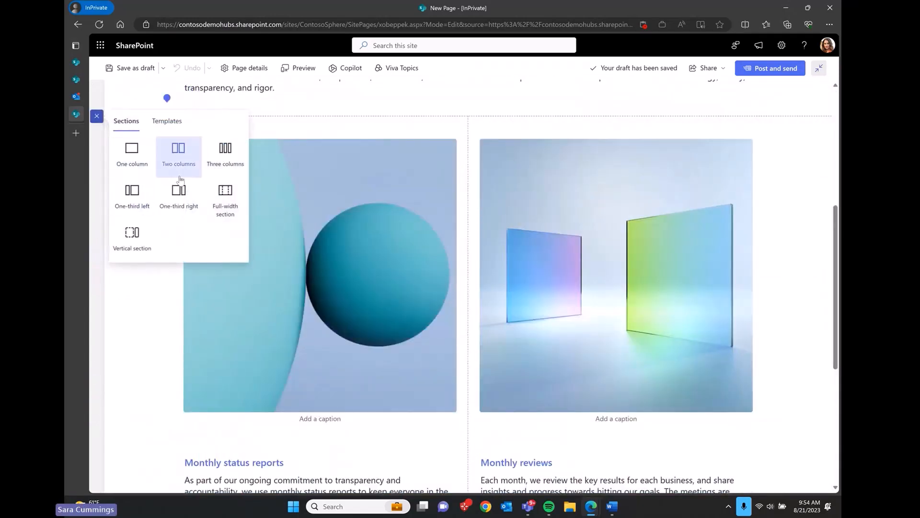
click(226, 149)
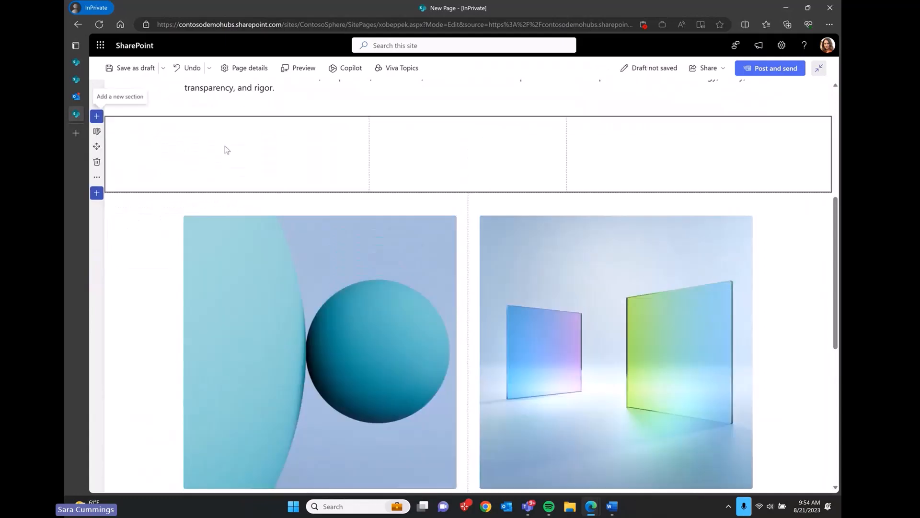
scroll(331, 179, up, 2)
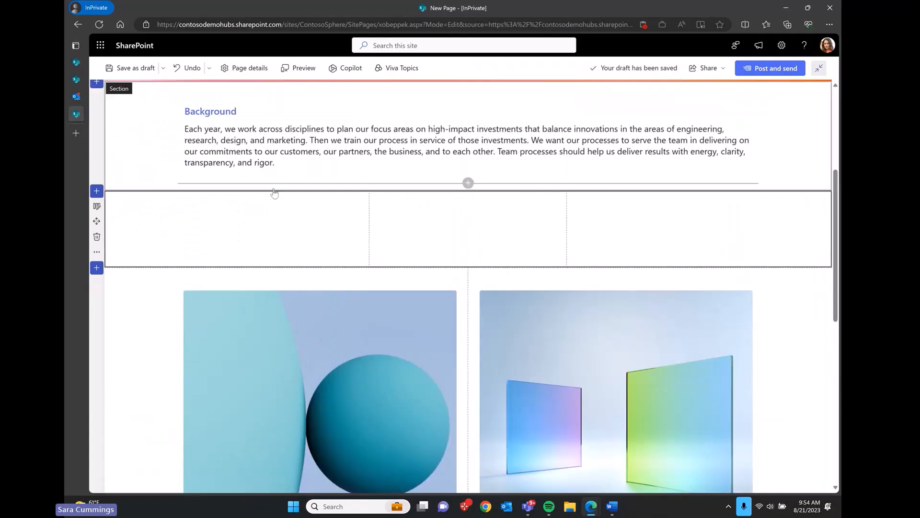
click(97, 236)
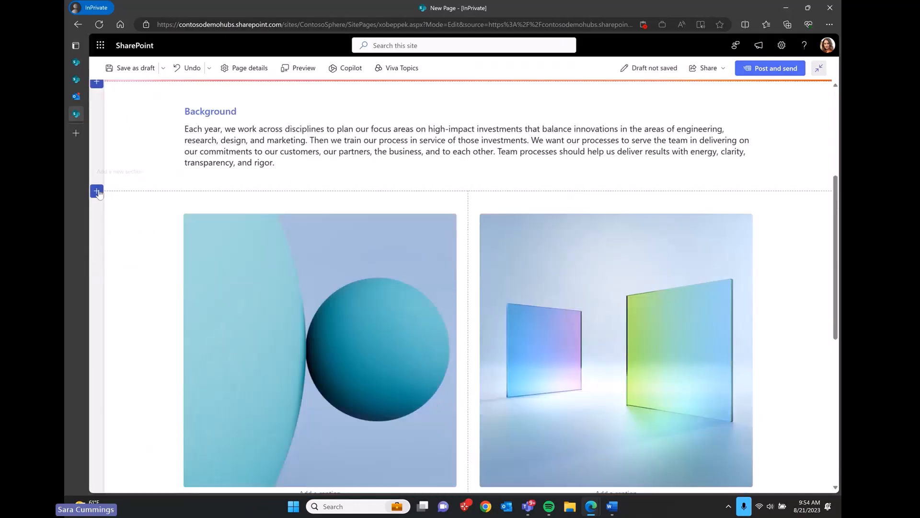
click(96, 190)
click(167, 204)
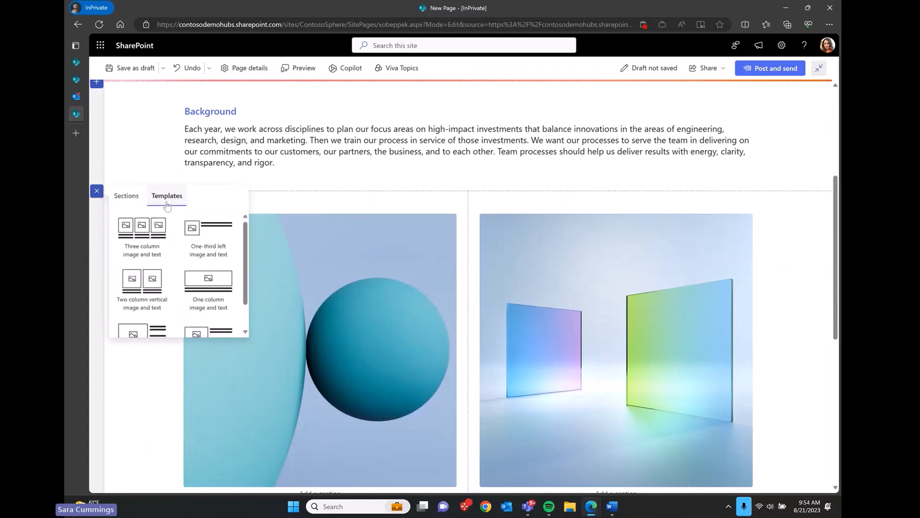
click(143, 236)
Step: Fill the first two columns with stock photos: a suitcase-packing shot and a white spiral staircase
click(286, 342)
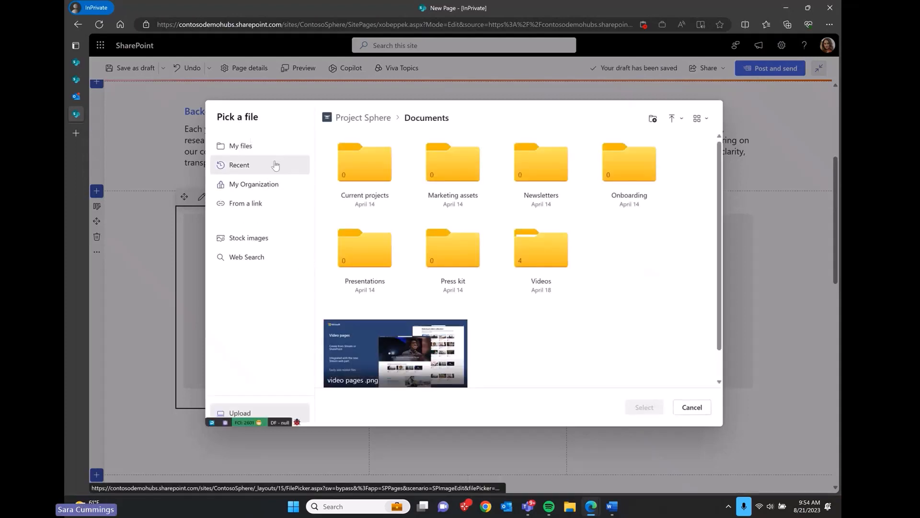
click(266, 243)
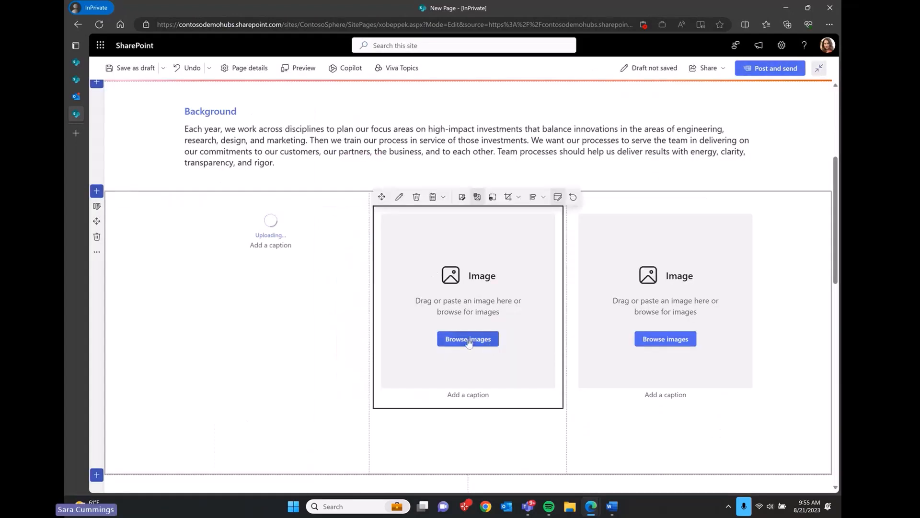
click(472, 341)
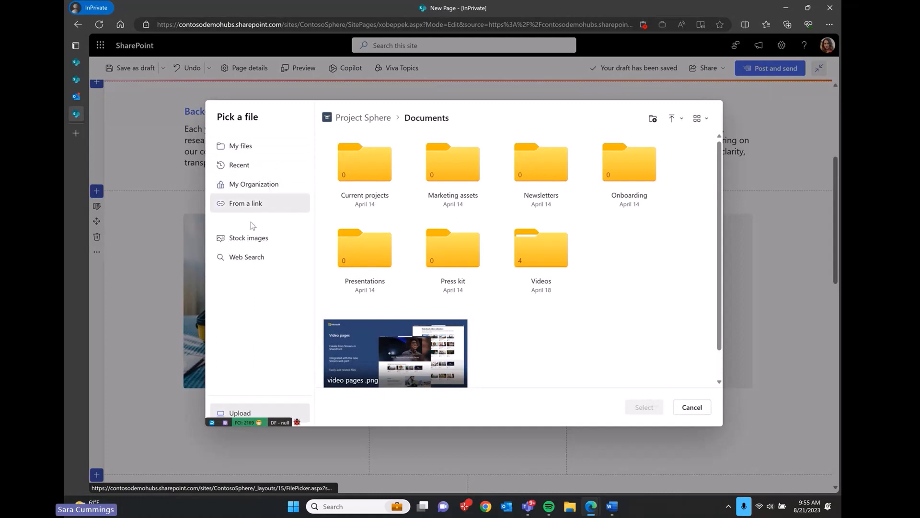
click(255, 238)
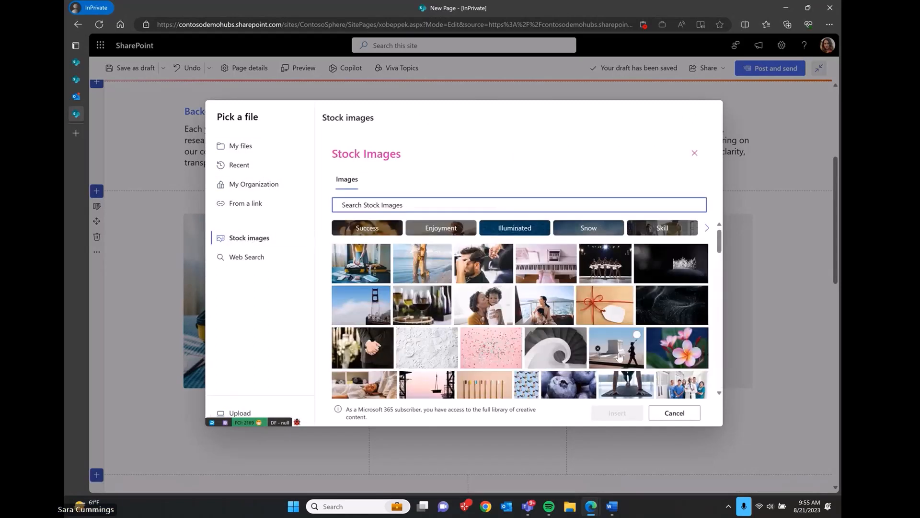
click(570, 357)
click(617, 413)
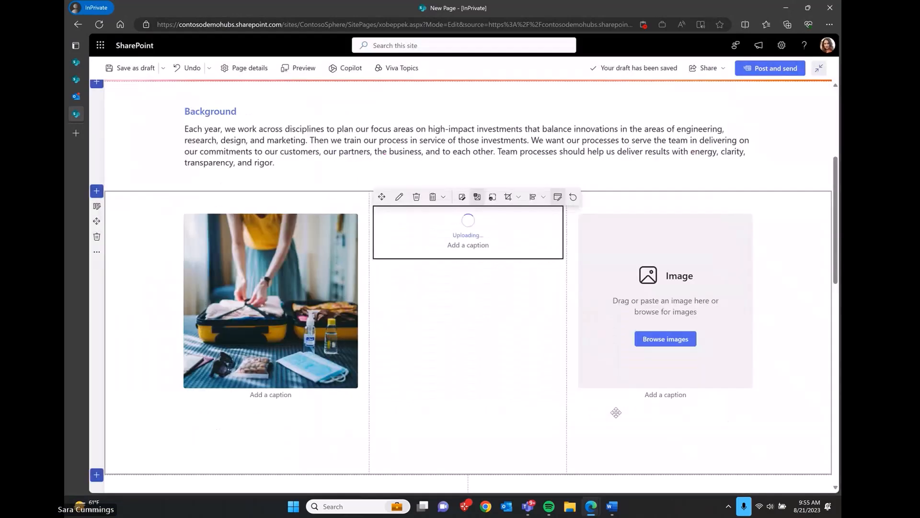
click(668, 344)
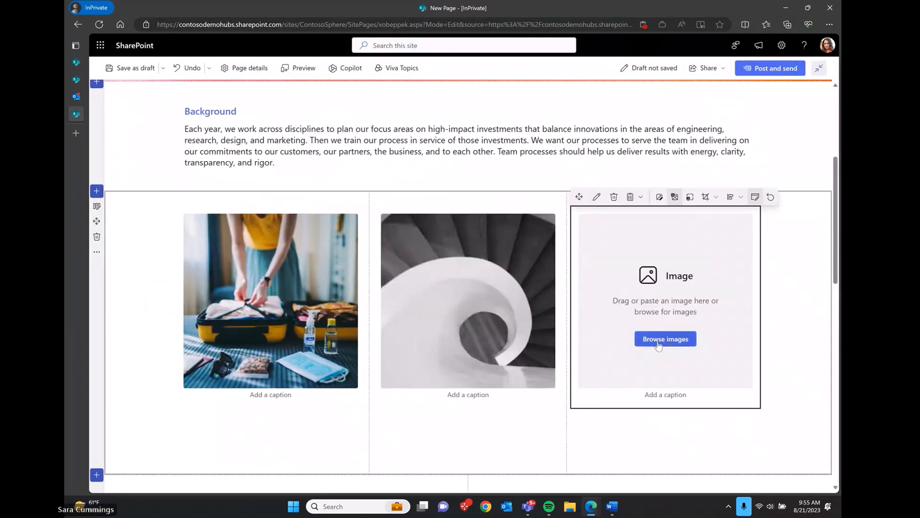
Step: Search stock images for 'cow' and insert the brown cow photo in the third column
click(659, 345)
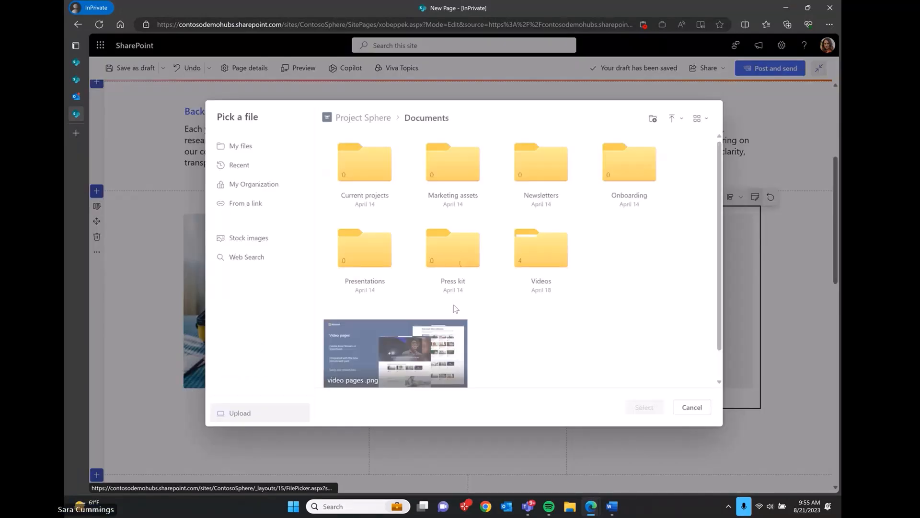
click(275, 241)
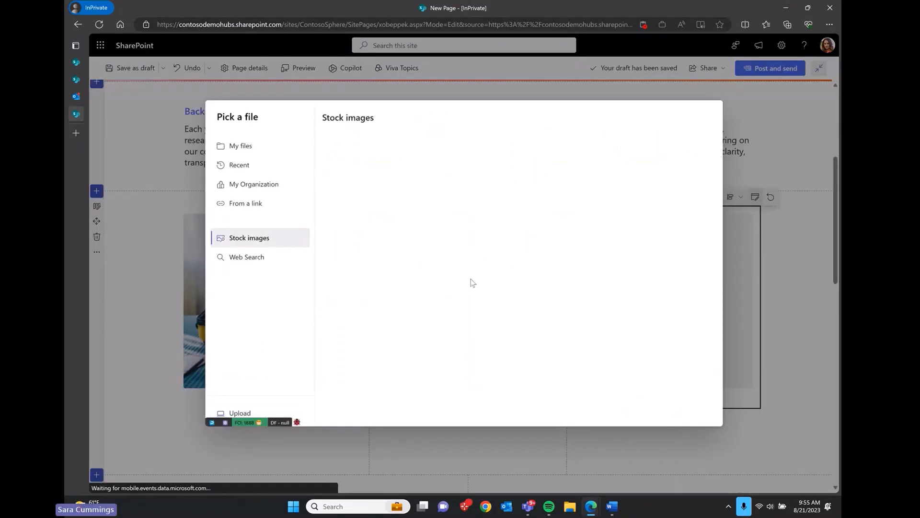
scroll(472, 283, down, 10)
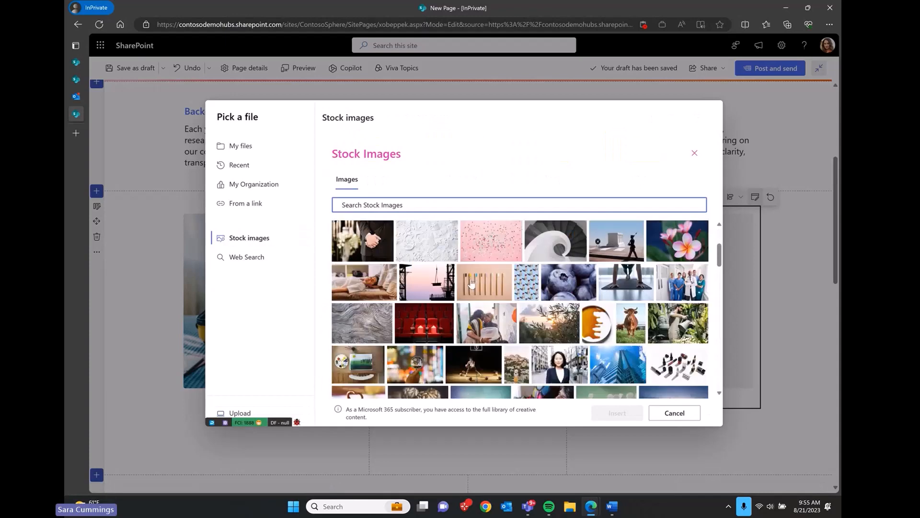
text(cow)
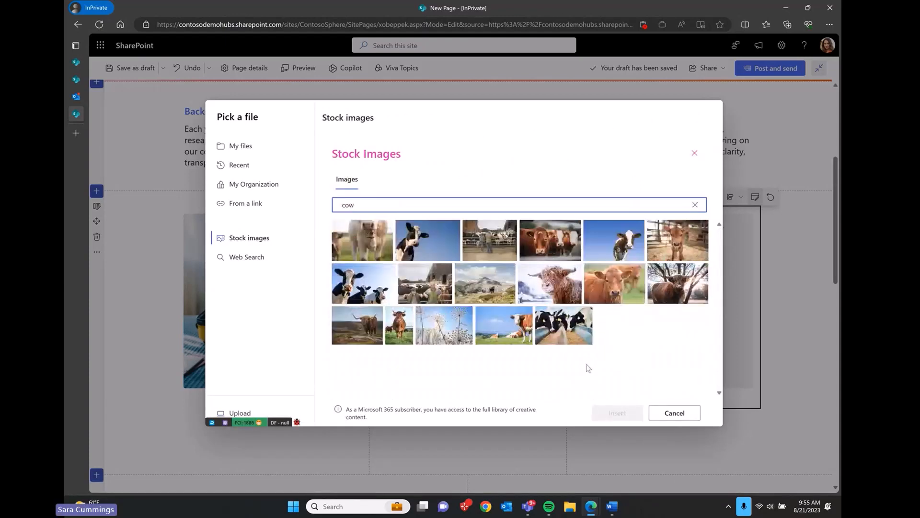
click(401, 330)
click(617, 413)
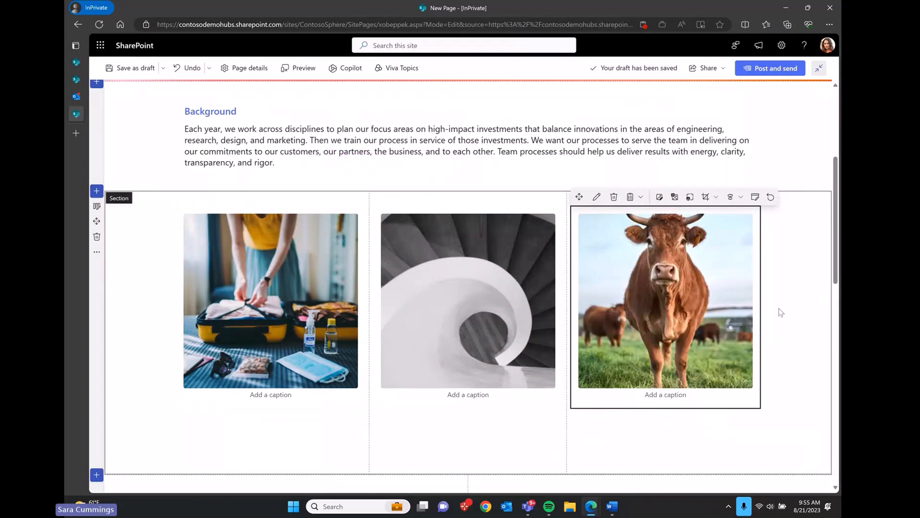
Step: Replace the sphere image in the lower section with a haircut stock photo
scroll(779, 310, up, 1)
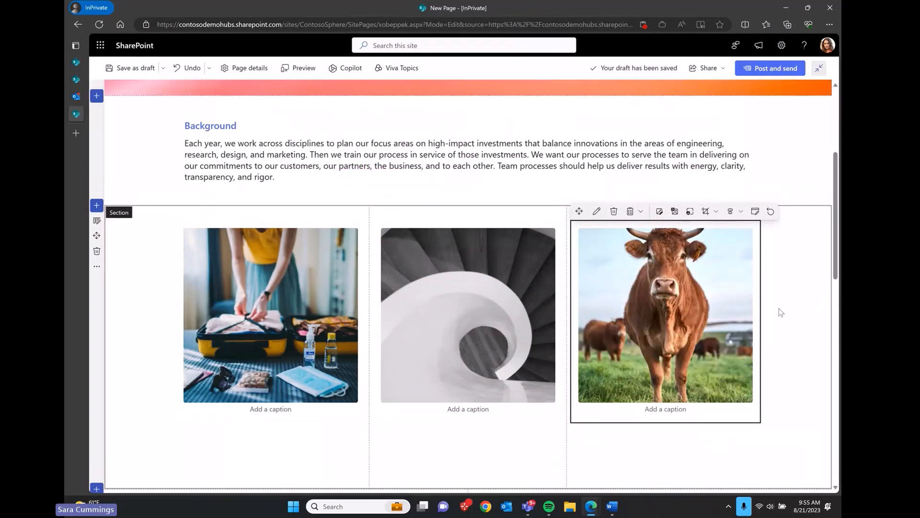
scroll(779, 309, up, 4)
scroll(779, 308, down, 6)
scroll(779, 308, down, 5)
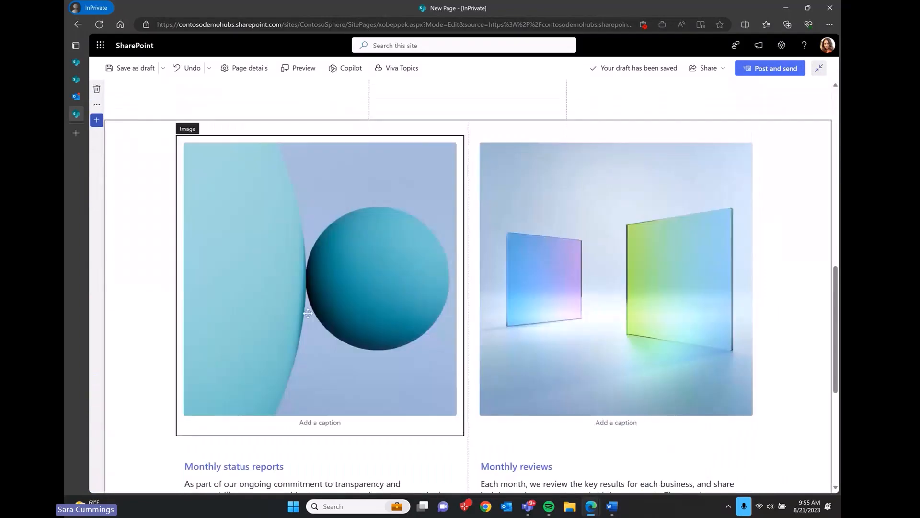
click(304, 319)
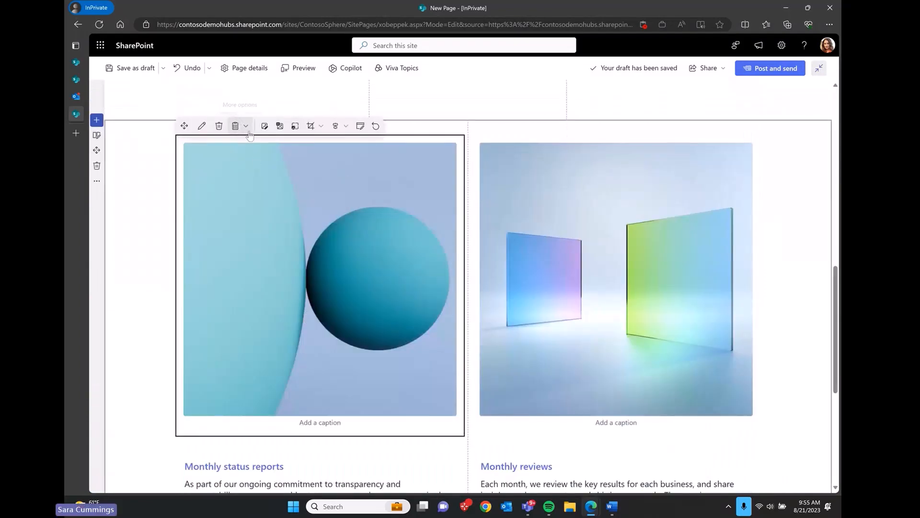
click(265, 126)
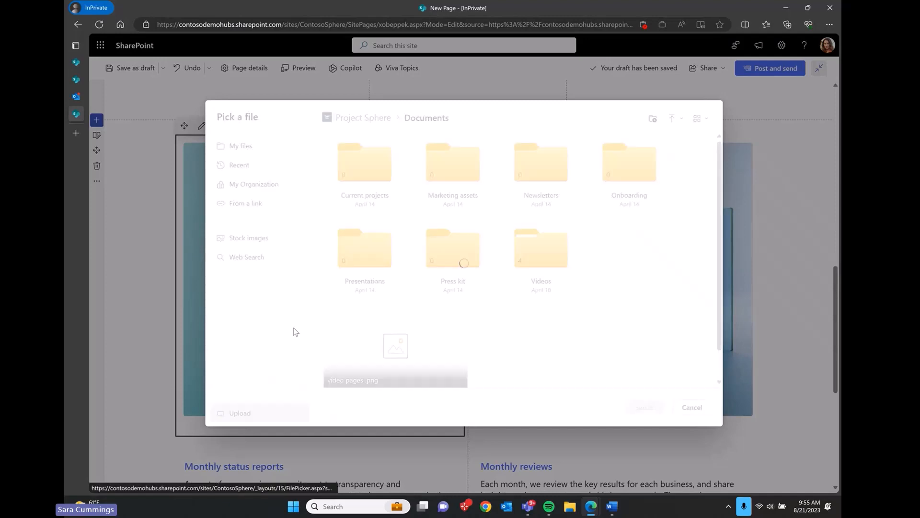
click(254, 242)
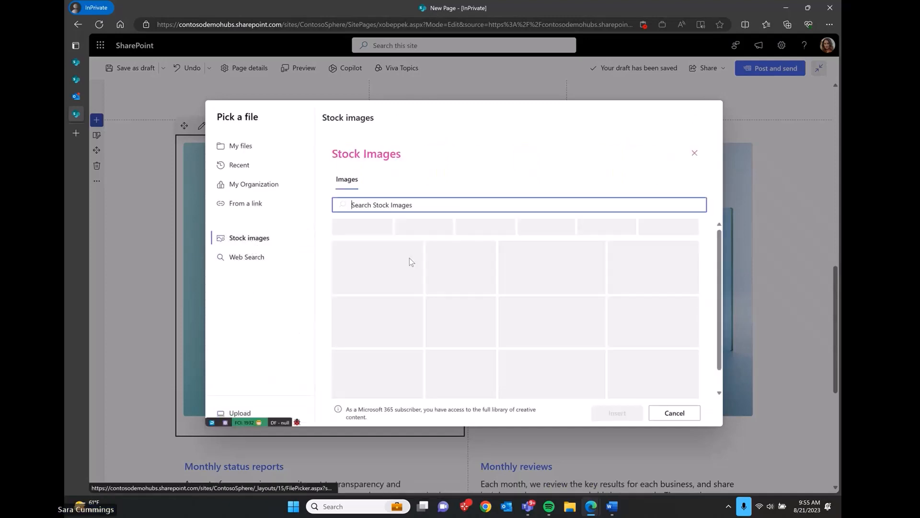
click(497, 274)
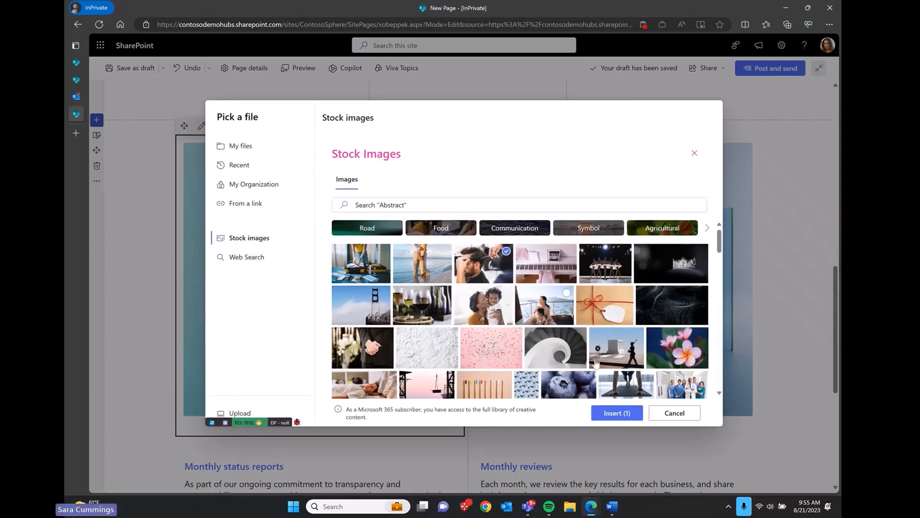
click(617, 413)
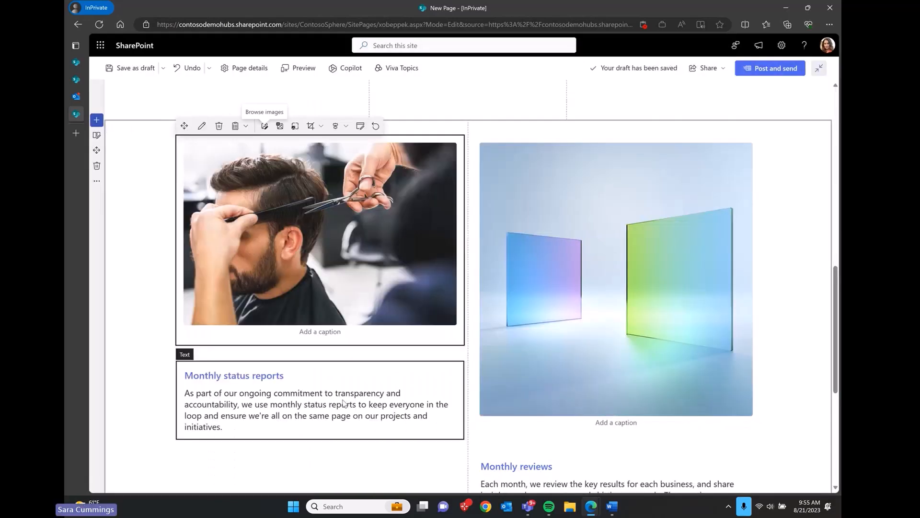
scroll(395, 317, up, 10)
Step: Give the three-image section a strong blue background shading
scroll(396, 316, down, 3)
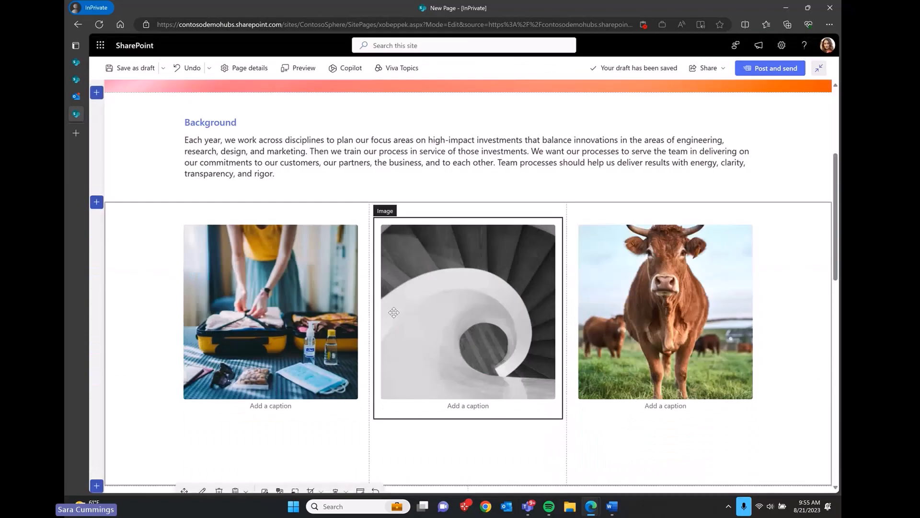
right_click(127, 328)
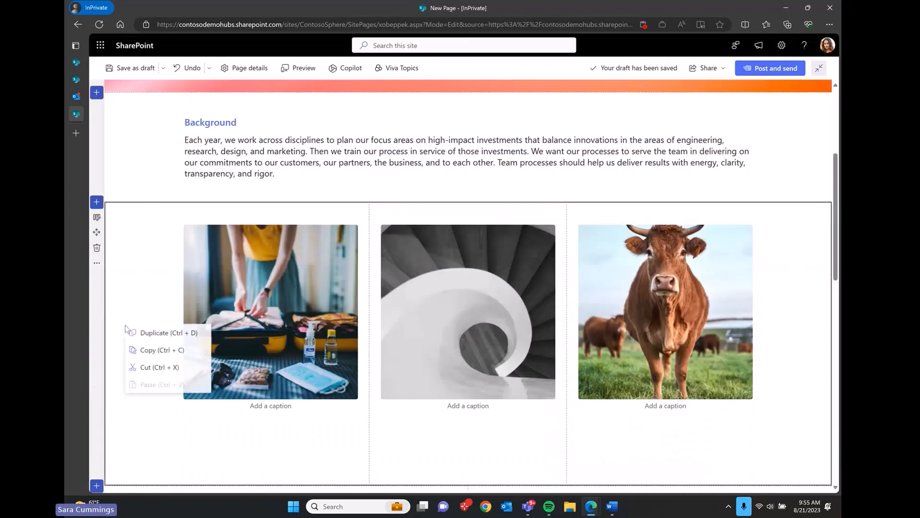
click(96, 218)
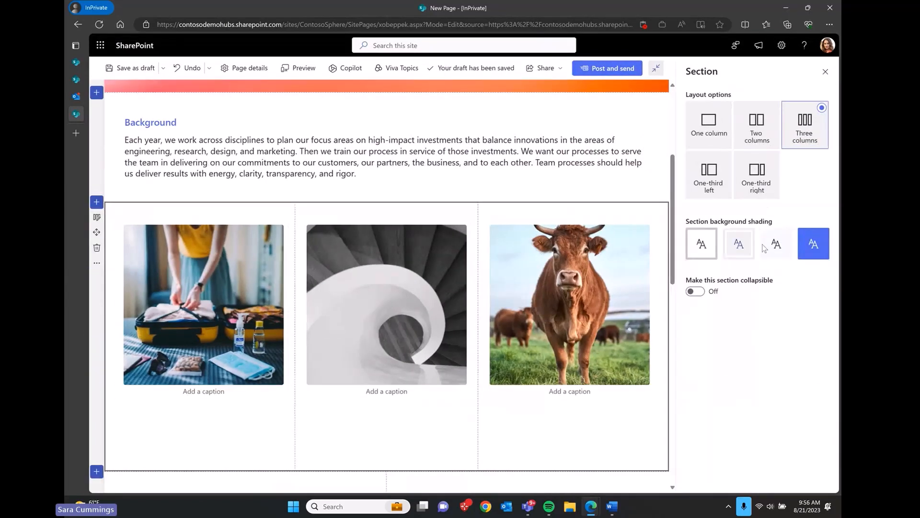
click(784, 250)
click(820, 251)
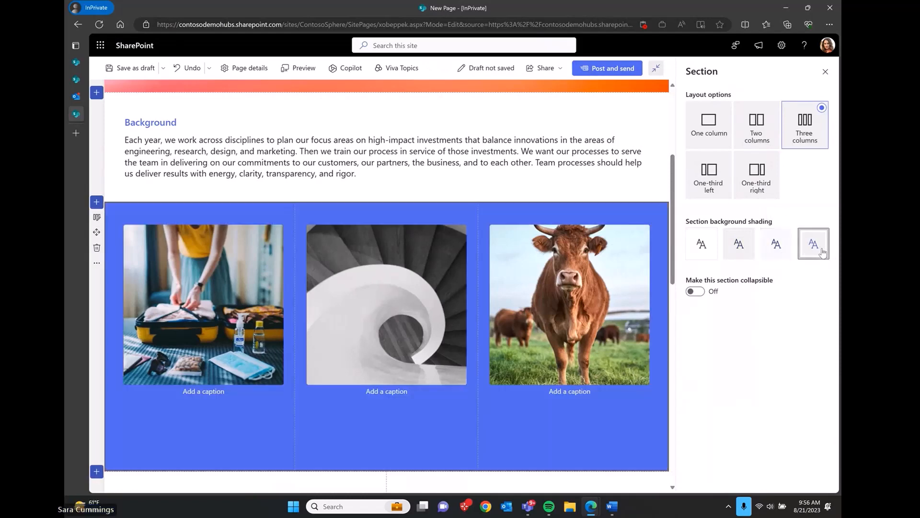
scroll(591, 188, up, 4)
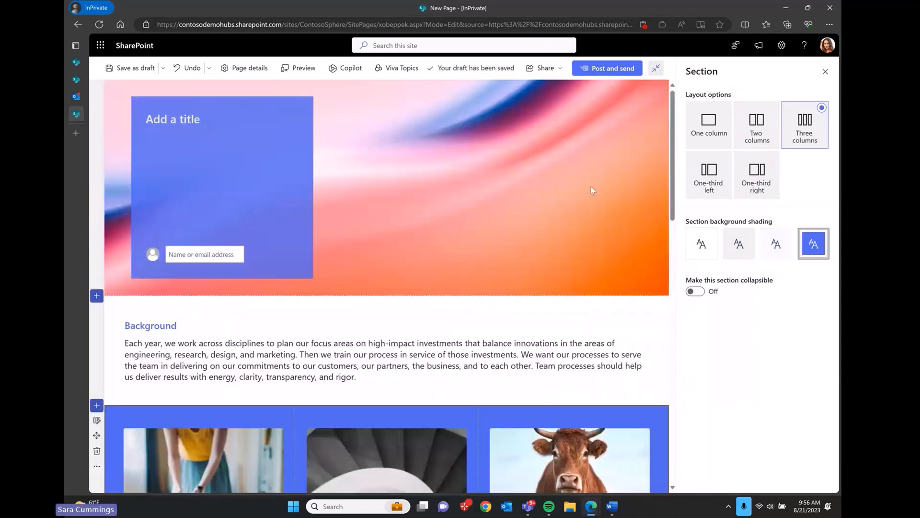
click(825, 72)
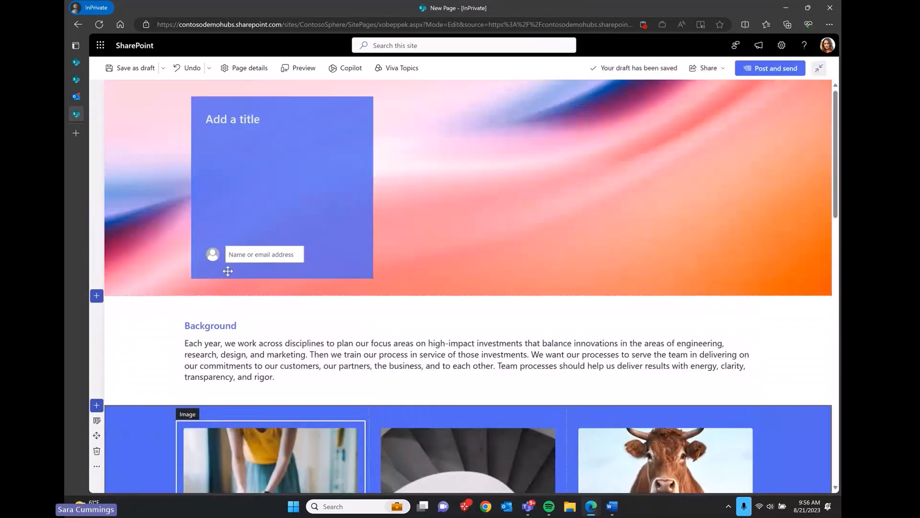
Step: Title the news post 'test reflow' and publish it with Post and send
click(244, 118)
text(test )
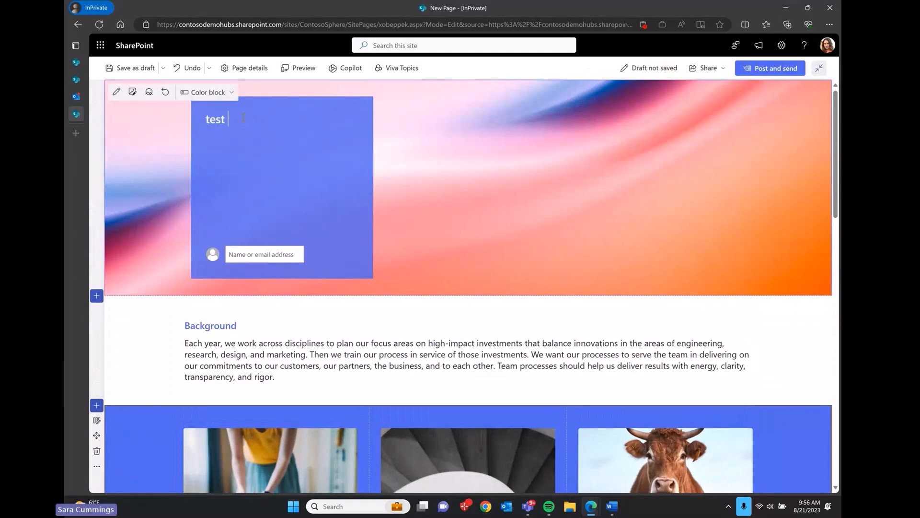
text(reflow)
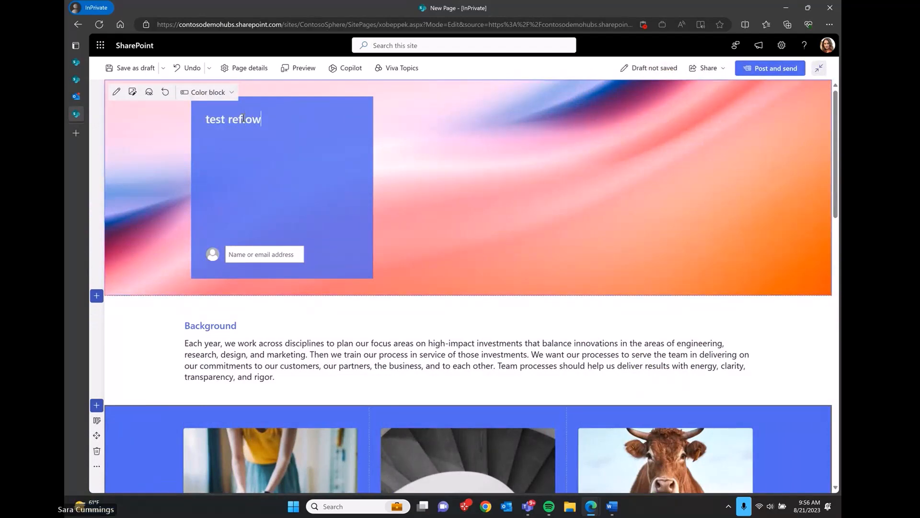
click(777, 68)
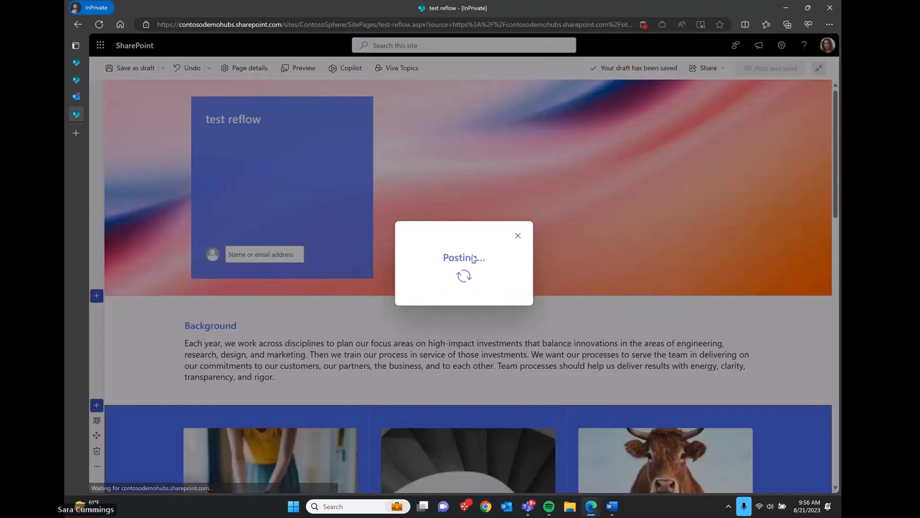
Step: Review the email preview of 'test reflow' and close the send-as-email window without sending
scroll(427, 369, down, 8)
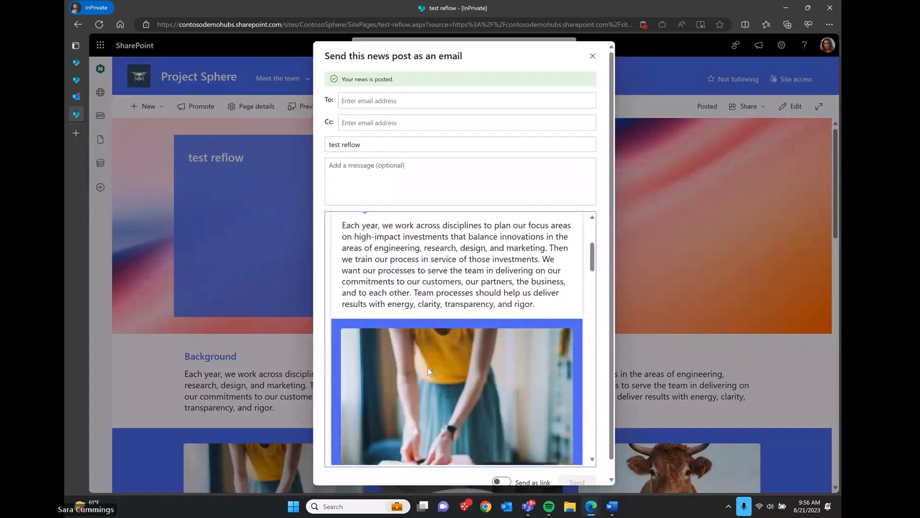
scroll(428, 371, down, 6)
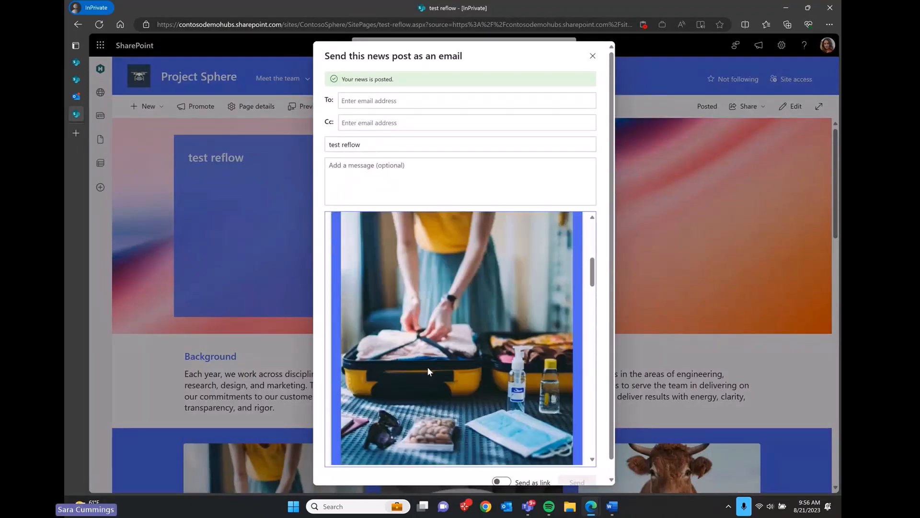
scroll(411, 344, down, 10)
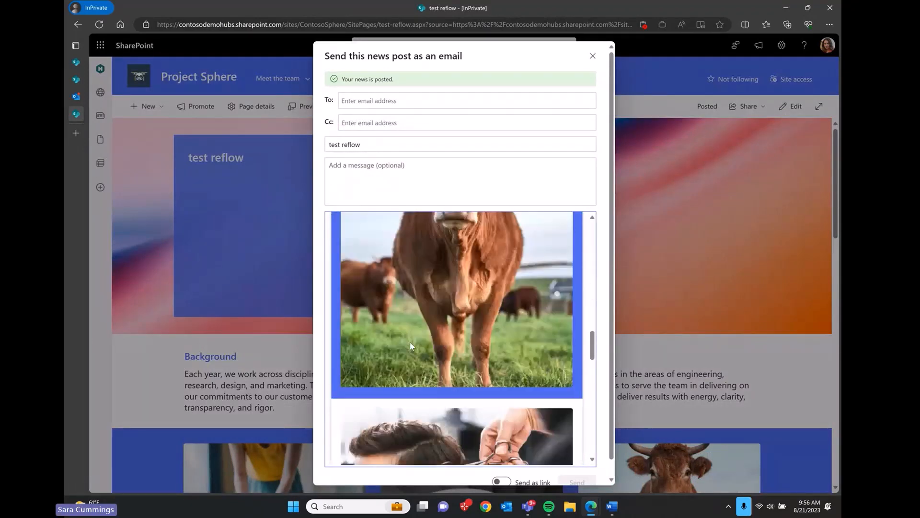
scroll(409, 345, down, 10)
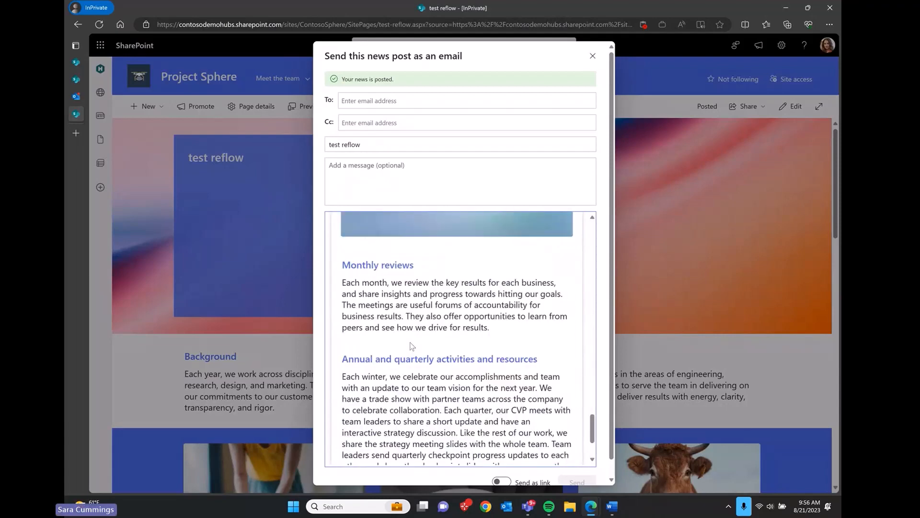
scroll(411, 342, down, 1)
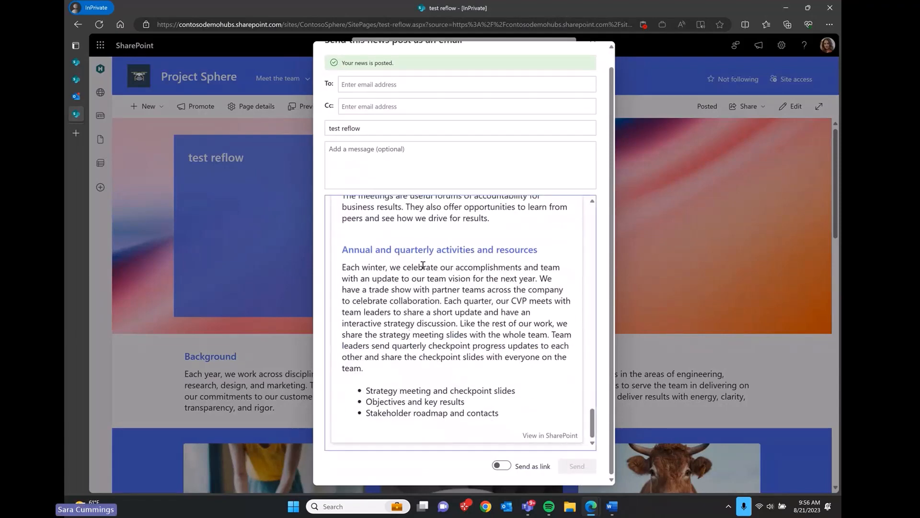
scroll(423, 265, up, 20)
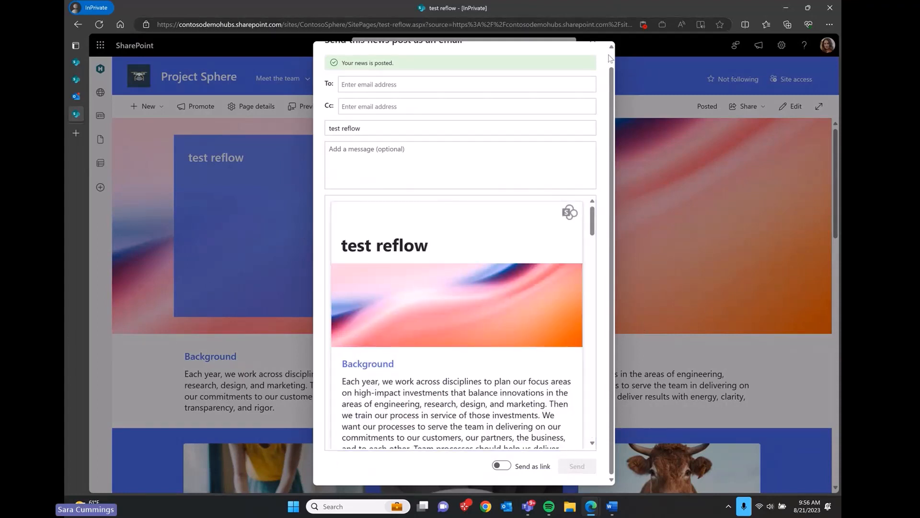
scroll(594, 77, up, 1)
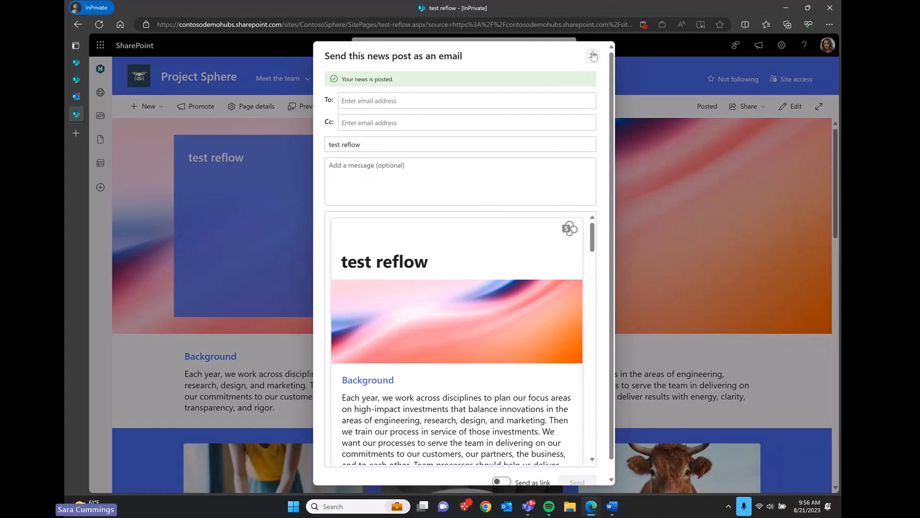
click(594, 56)
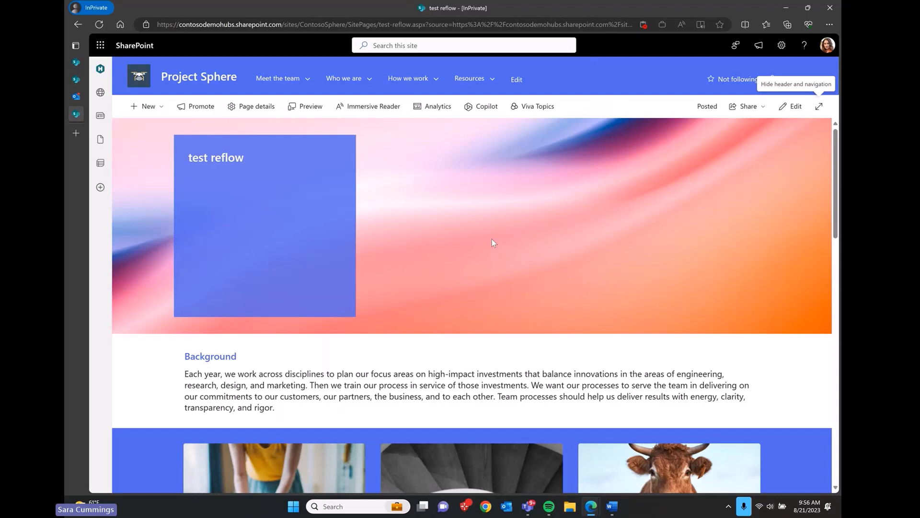
click(308, 109)
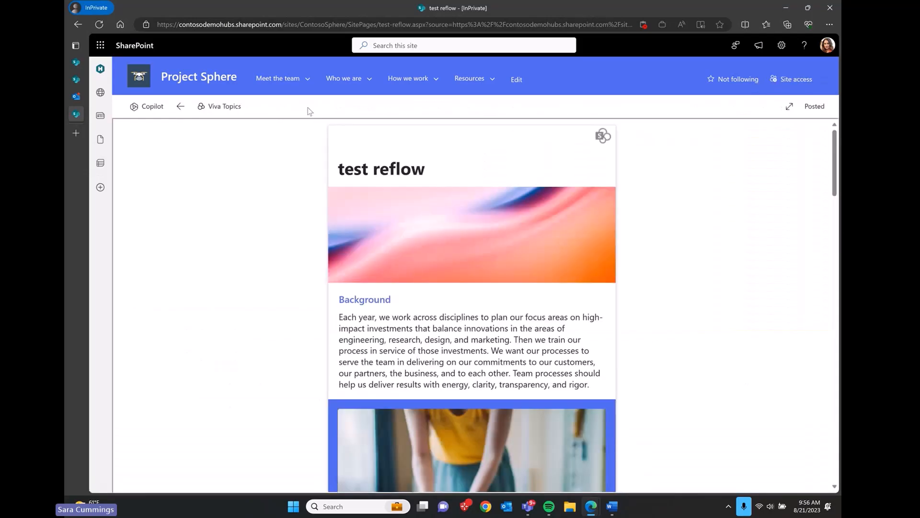
scroll(258, 276, down, 15)
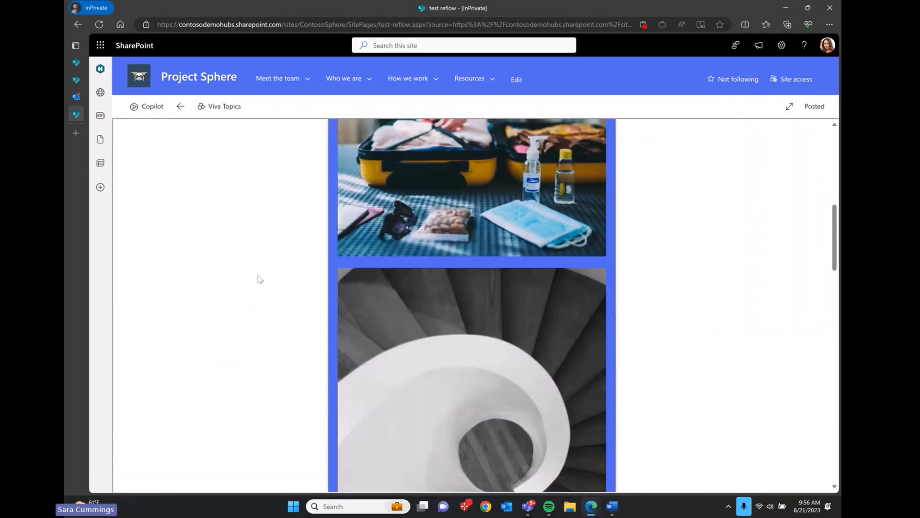
scroll(258, 276, down, 15)
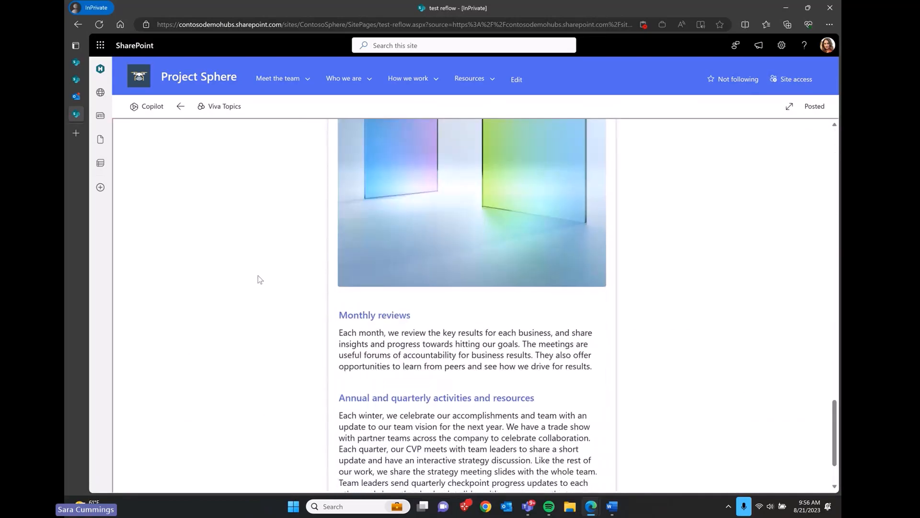
scroll(258, 276, up, 20)
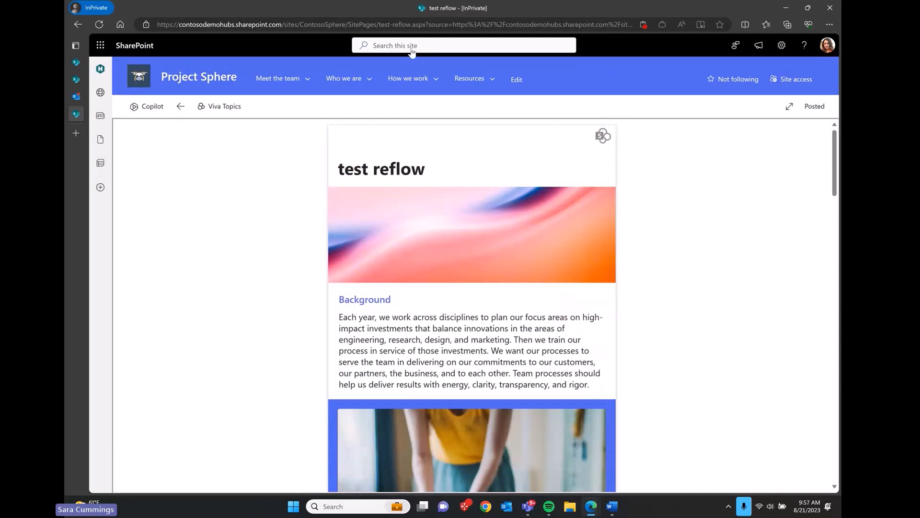
click(180, 107)
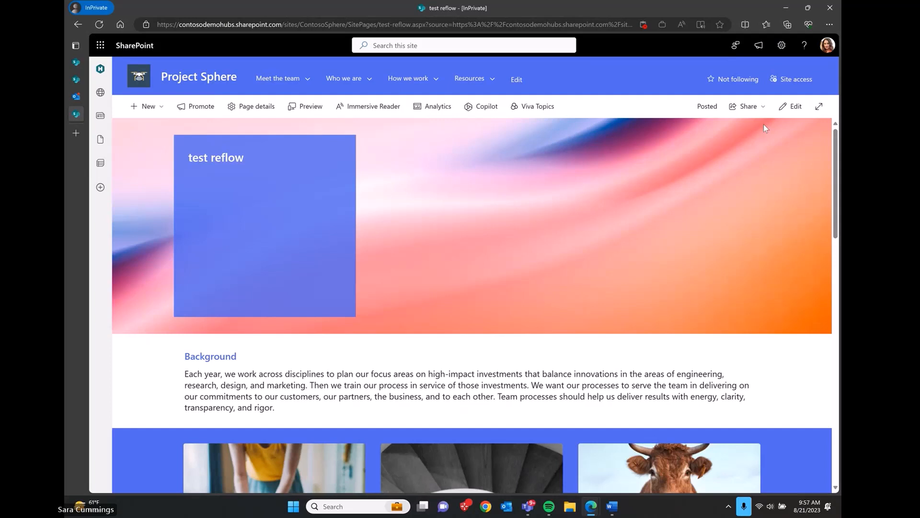
scroll(764, 126, down, 1)
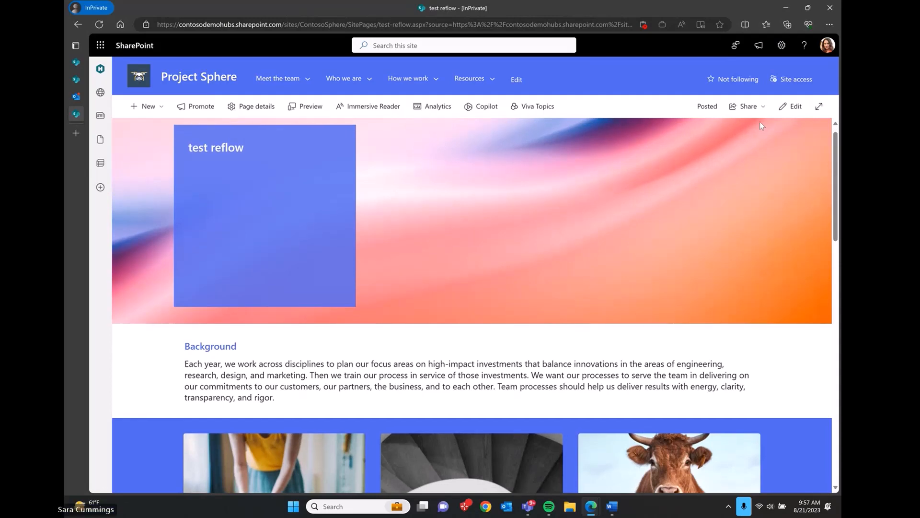
Step: Review the Demo test page's analytics (1 viewer, 2 page views in 7 days), then close them
click(75, 80)
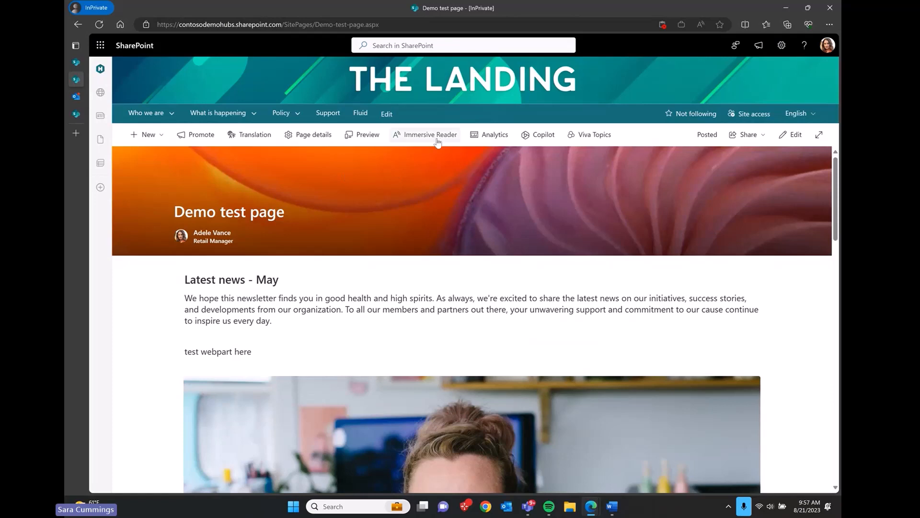
click(486, 135)
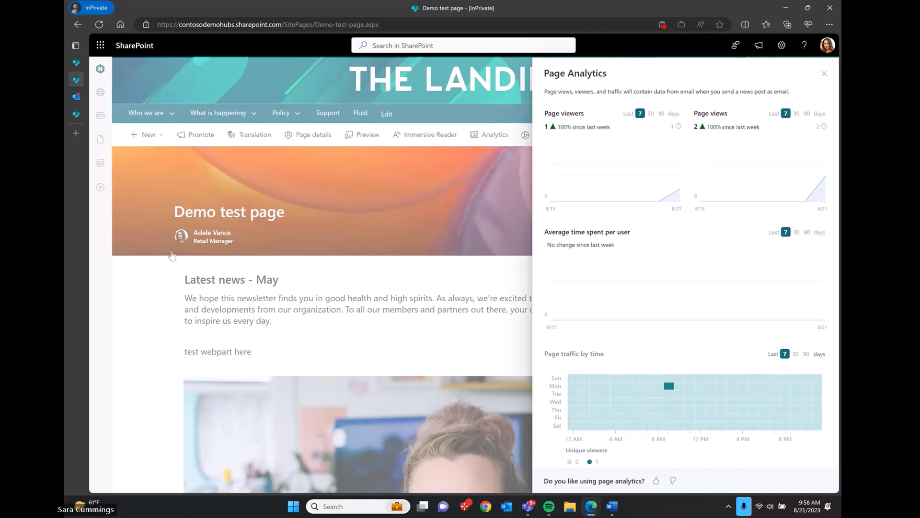
click(826, 74)
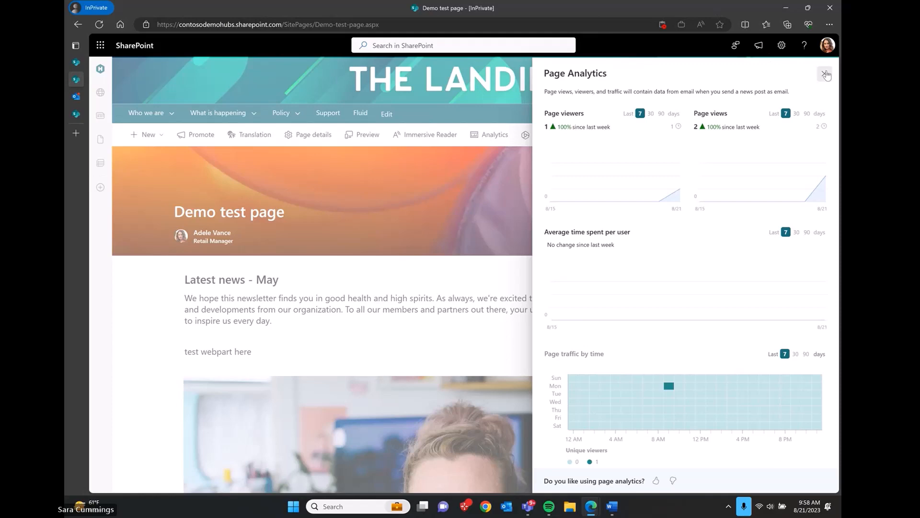